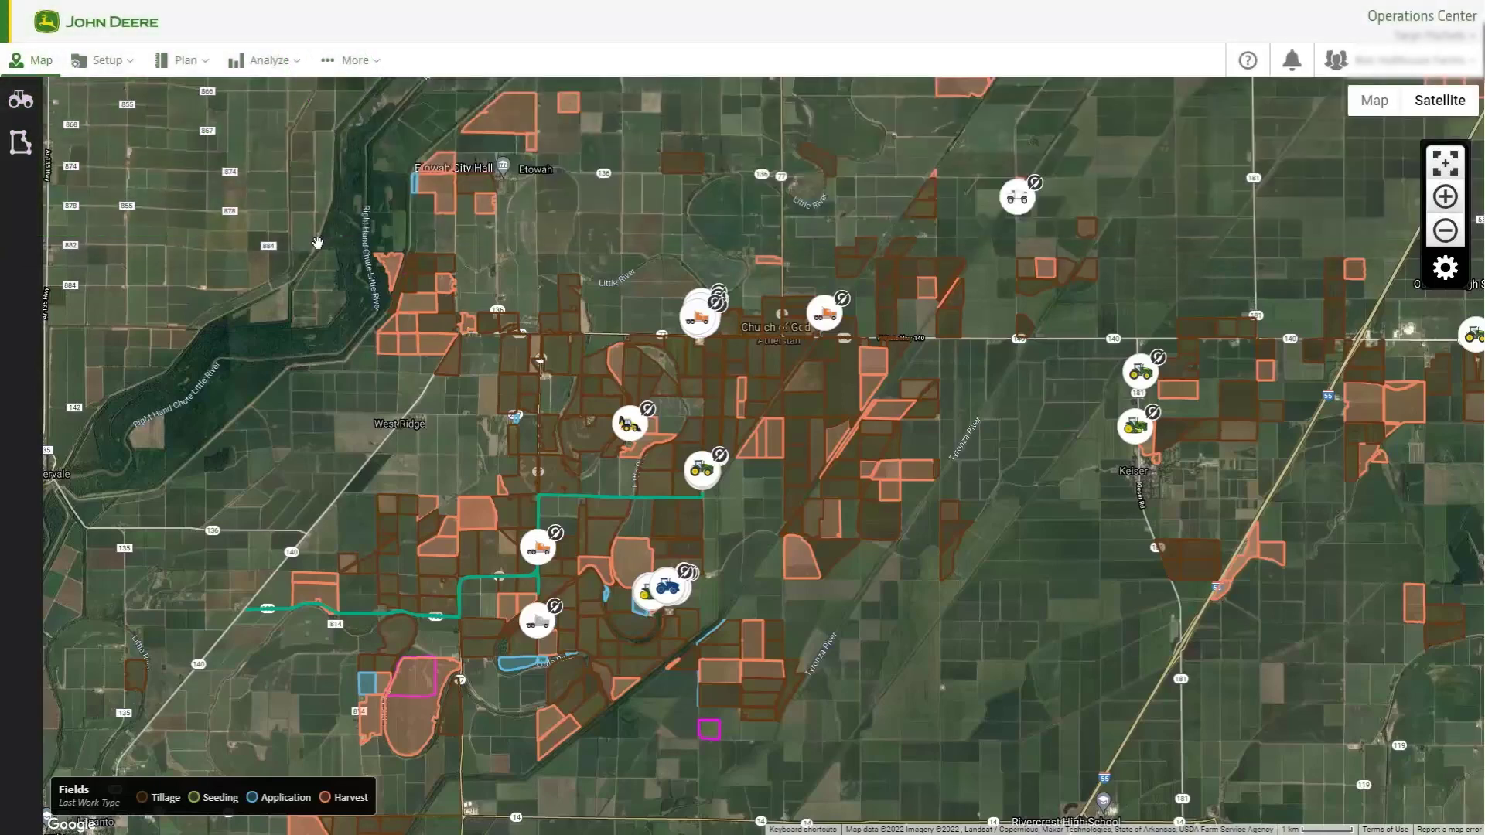
Open Machine Analyzer and select two organizations for viewing: the internal management organization and the farm nested under it
left_click(286, 74)
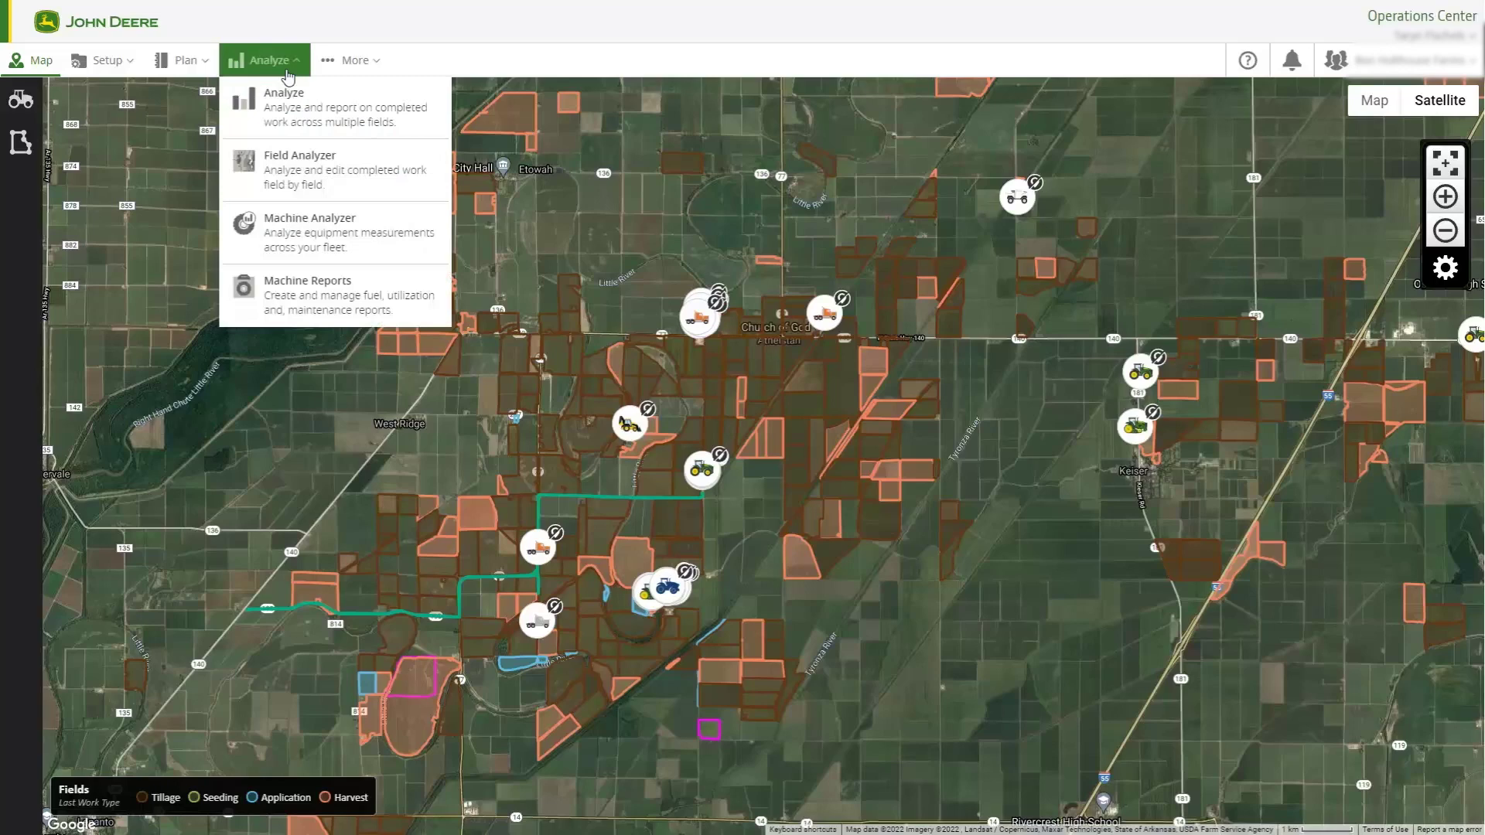
left_click(317, 254)
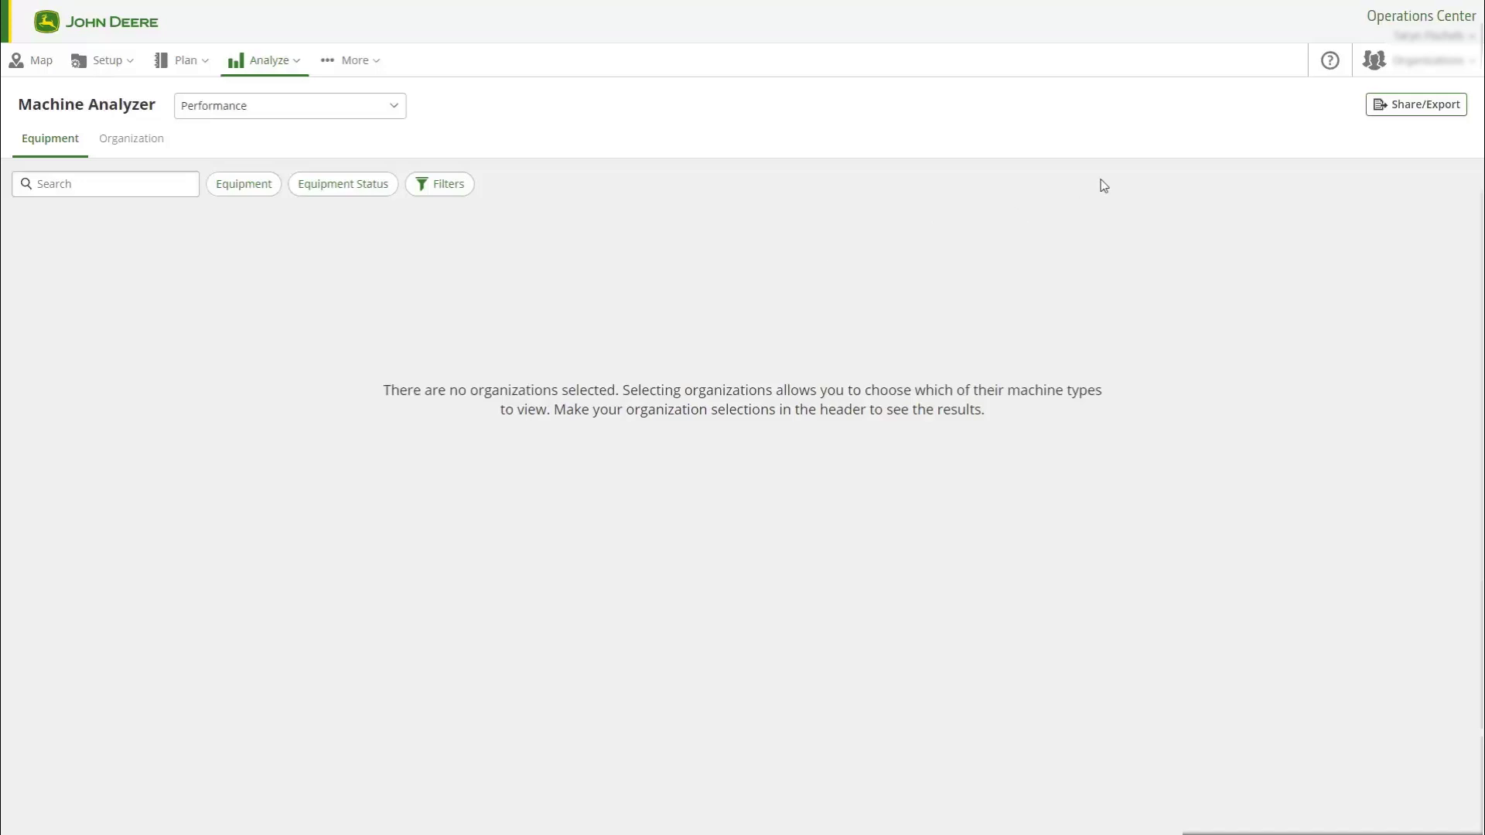
left_click(1395, 73)
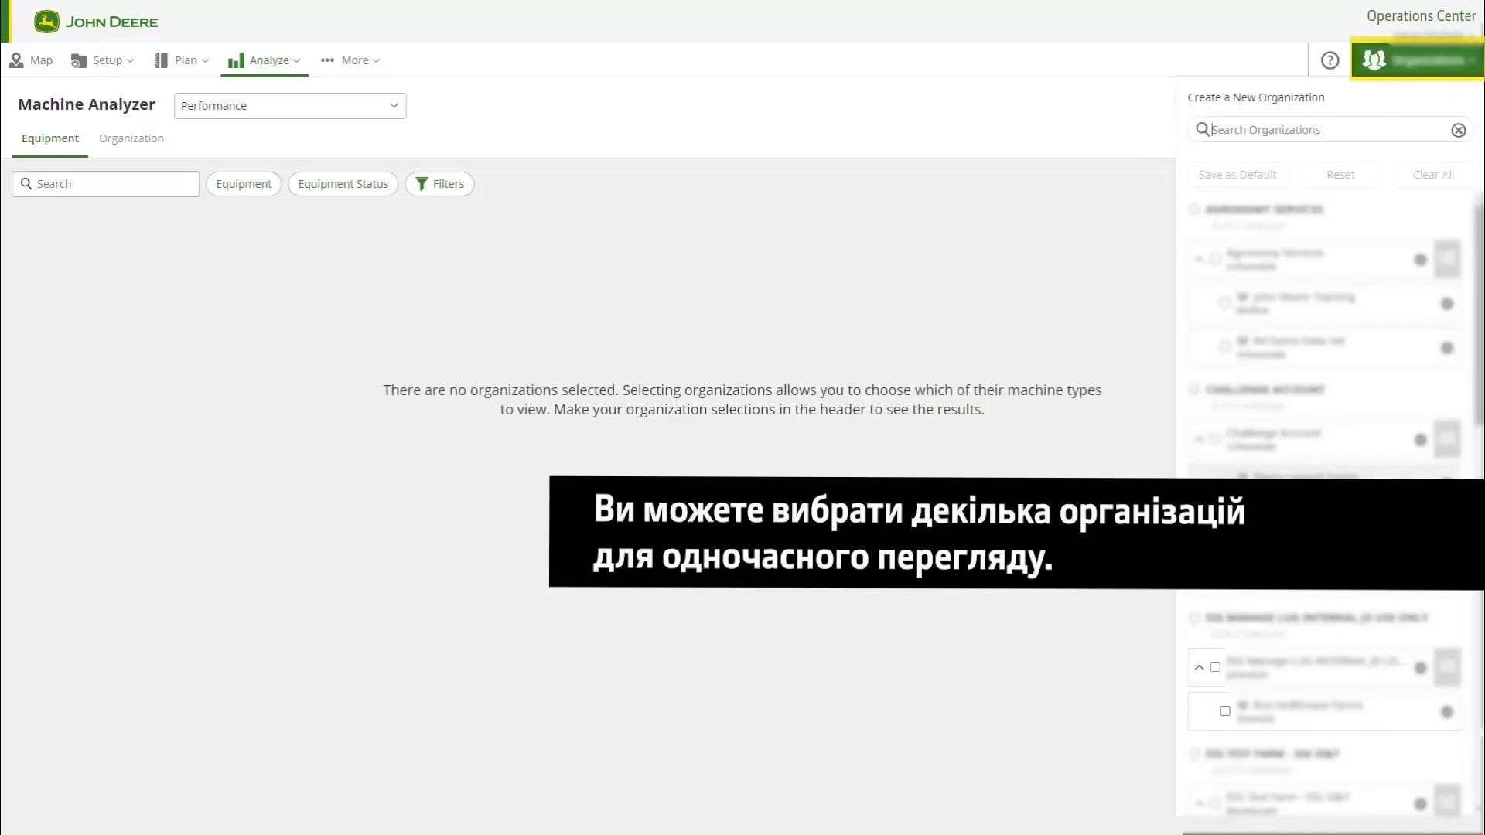
left_click(1215, 667)
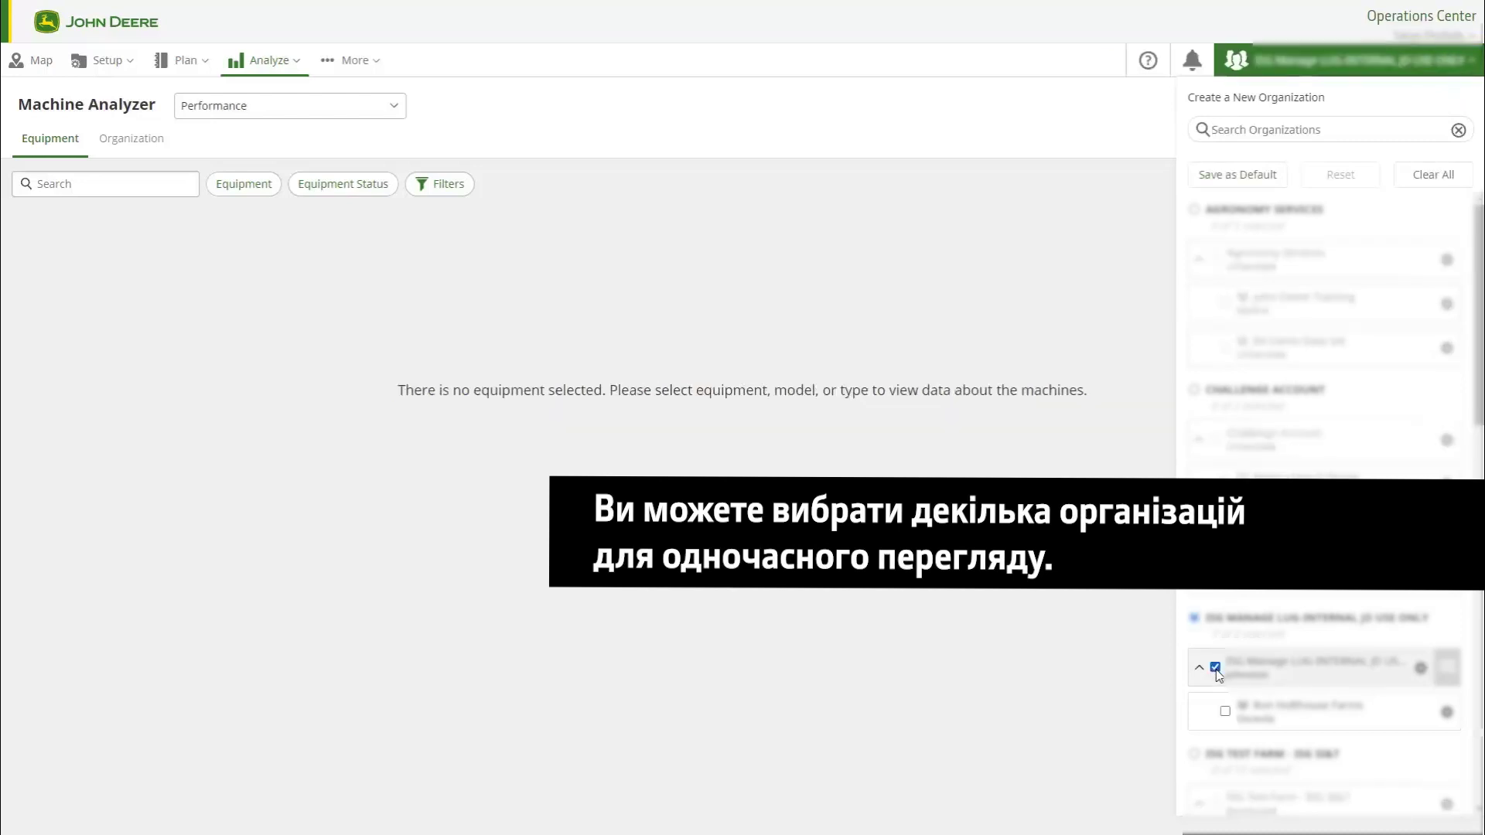
left_click(1225, 711)
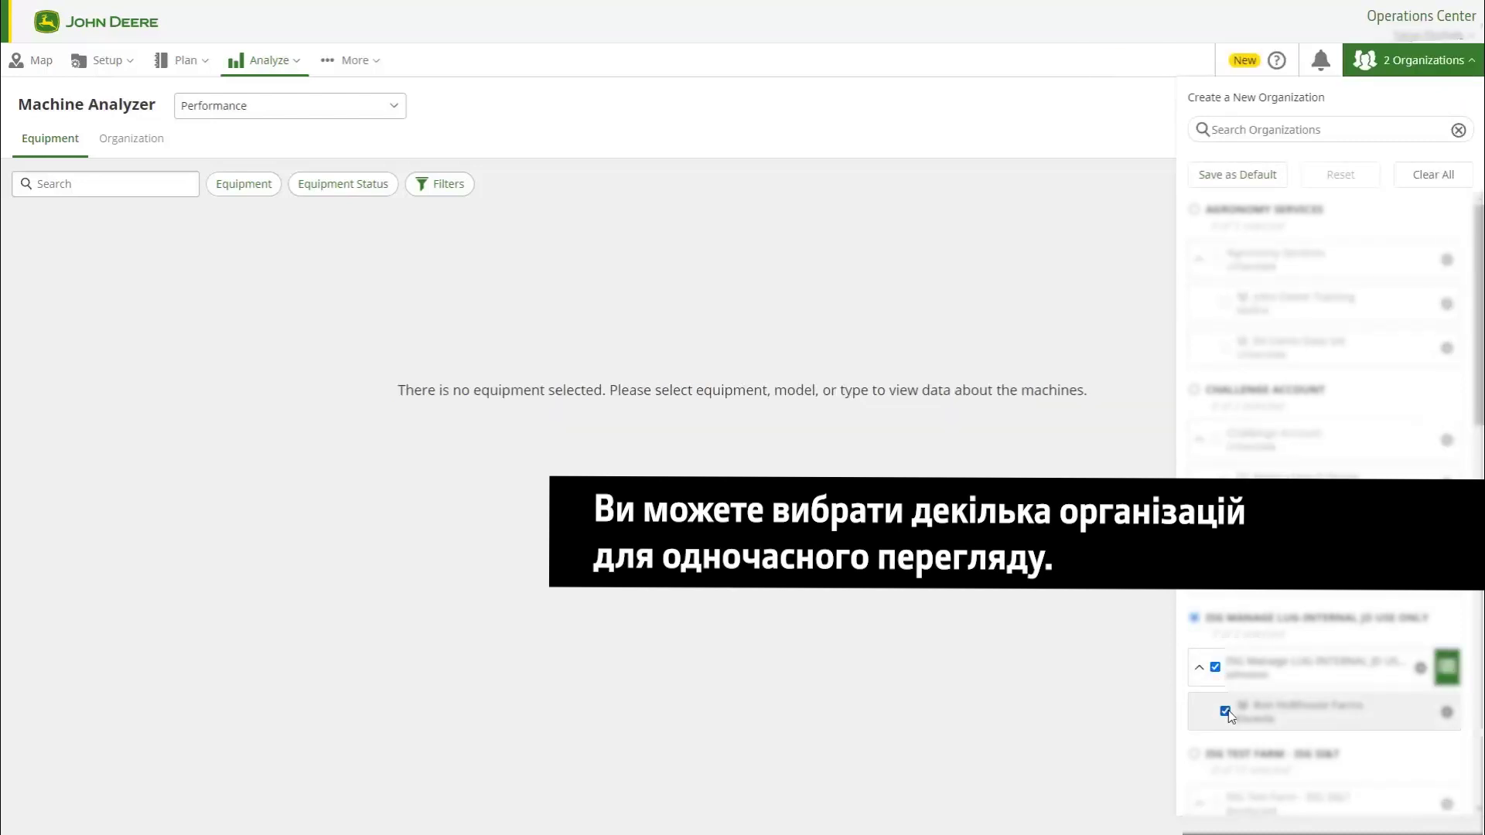
left_click(772, 259)
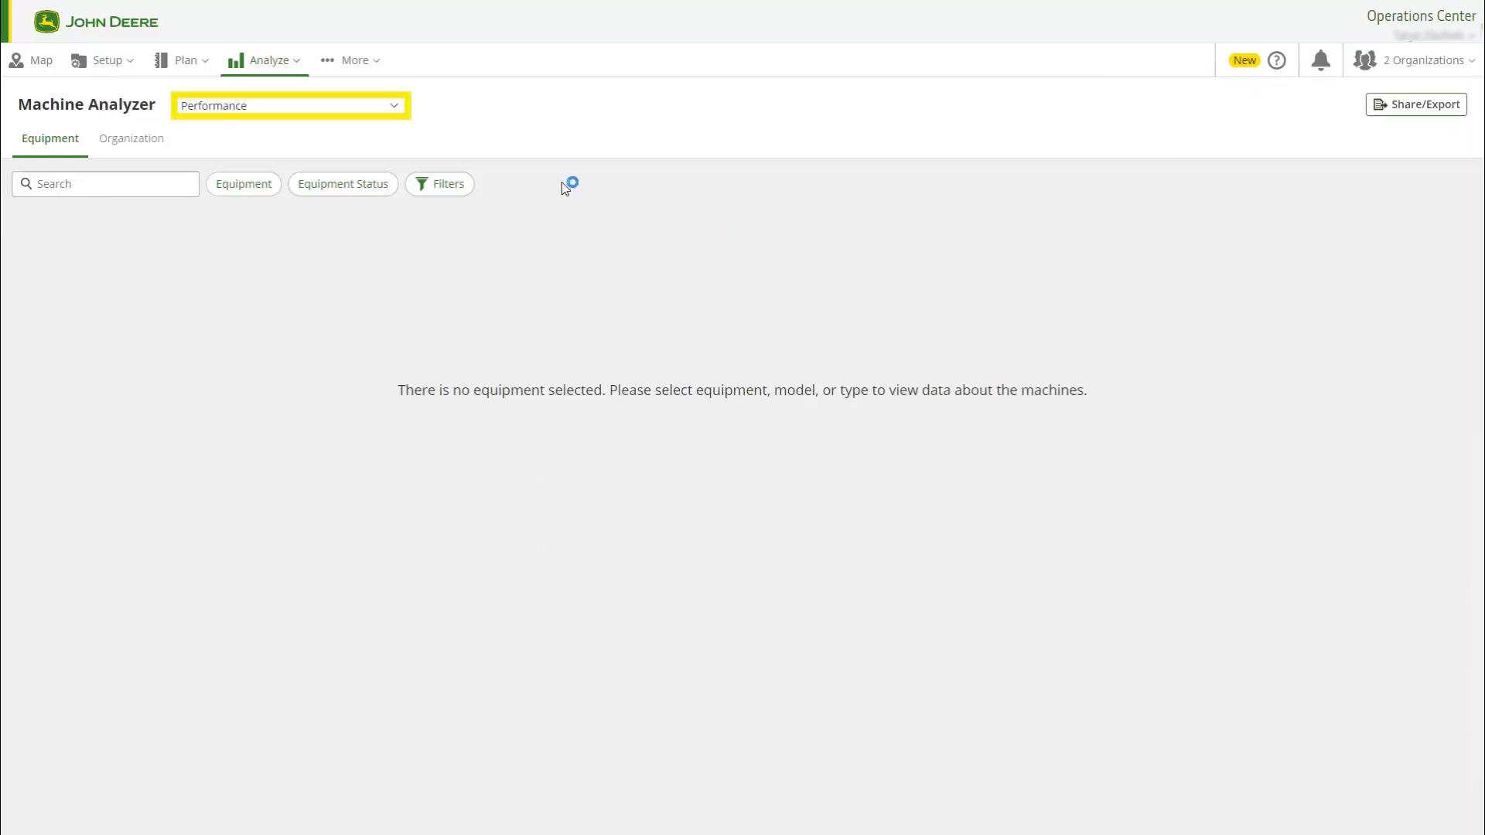
Review the available Machine Analyzer views and the Organization breakdown, and return to the Equipment breakdown
left_click(394, 116)
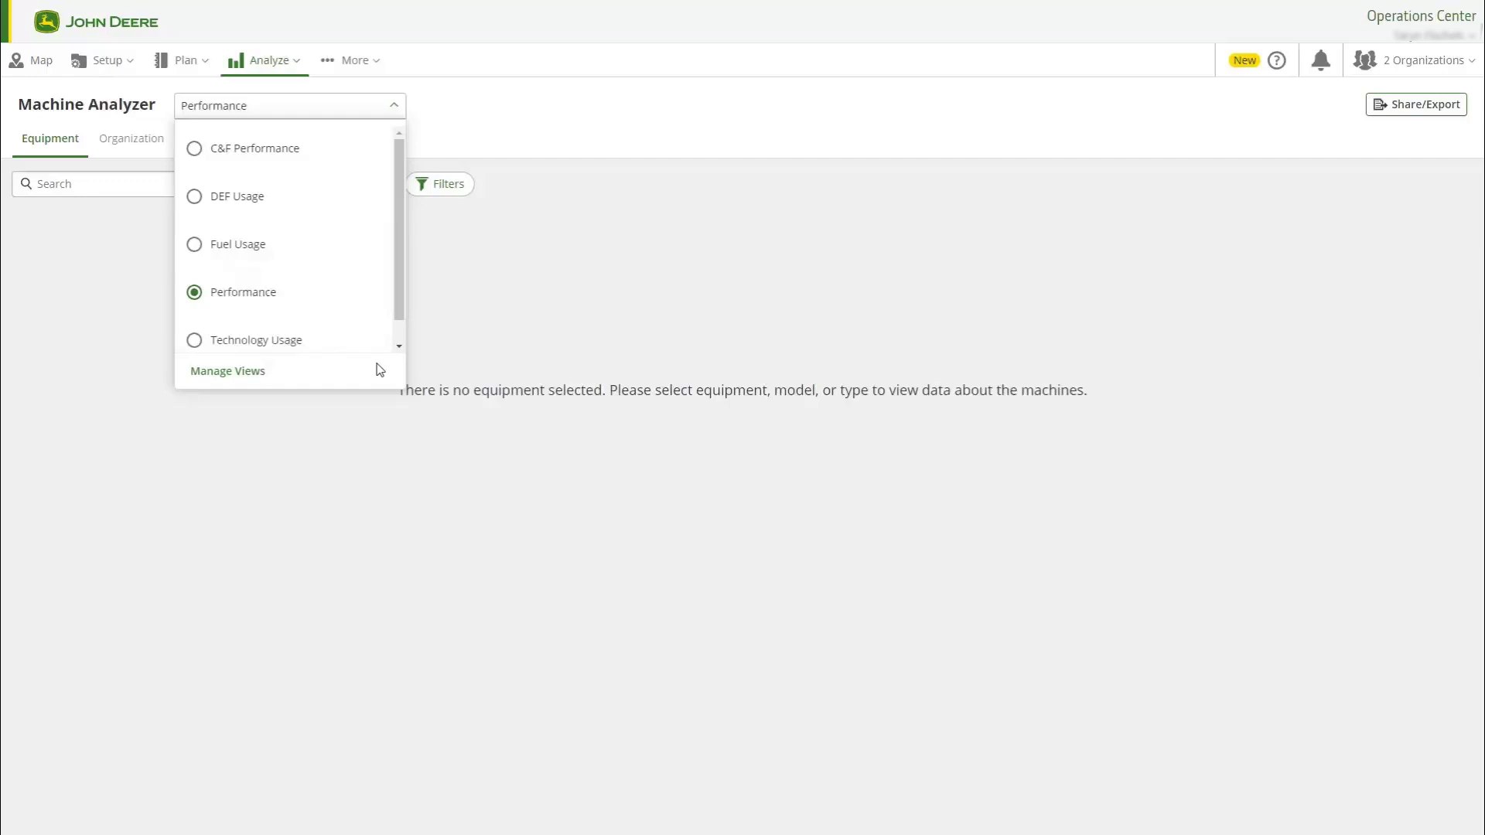
key("Escape")
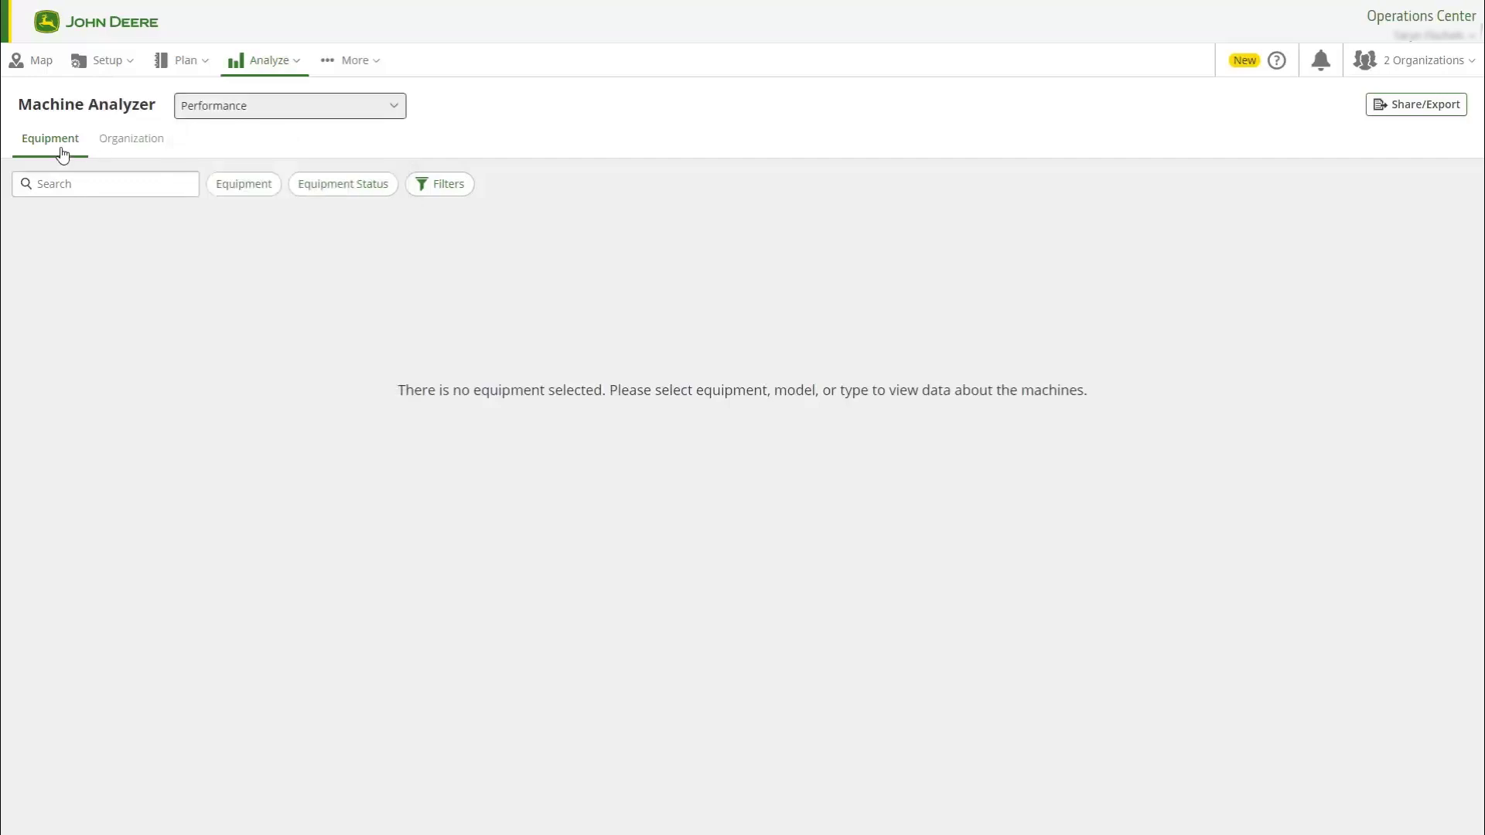
left_click(124, 149)
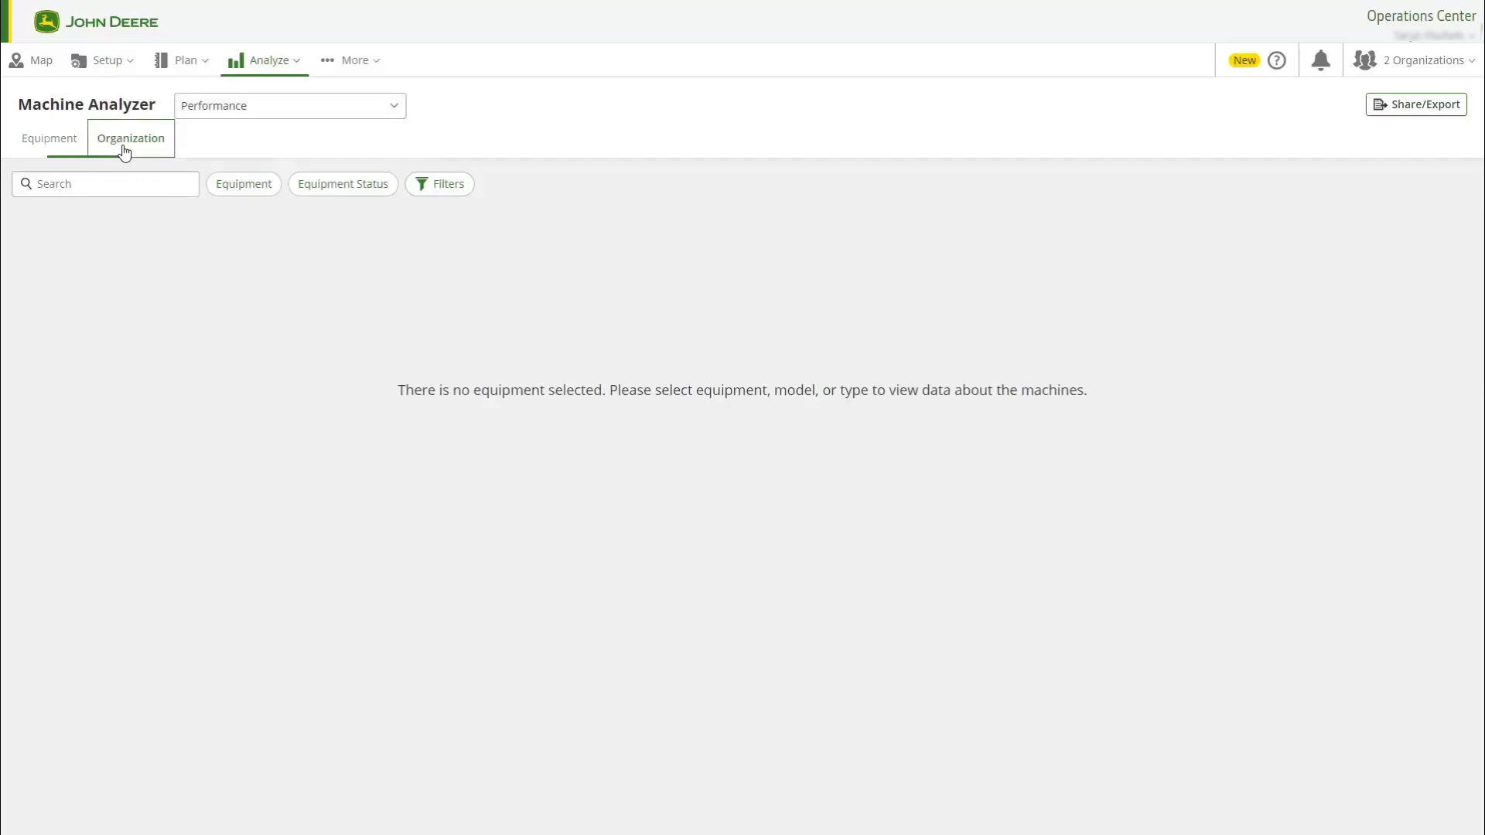
left_click(74, 149)
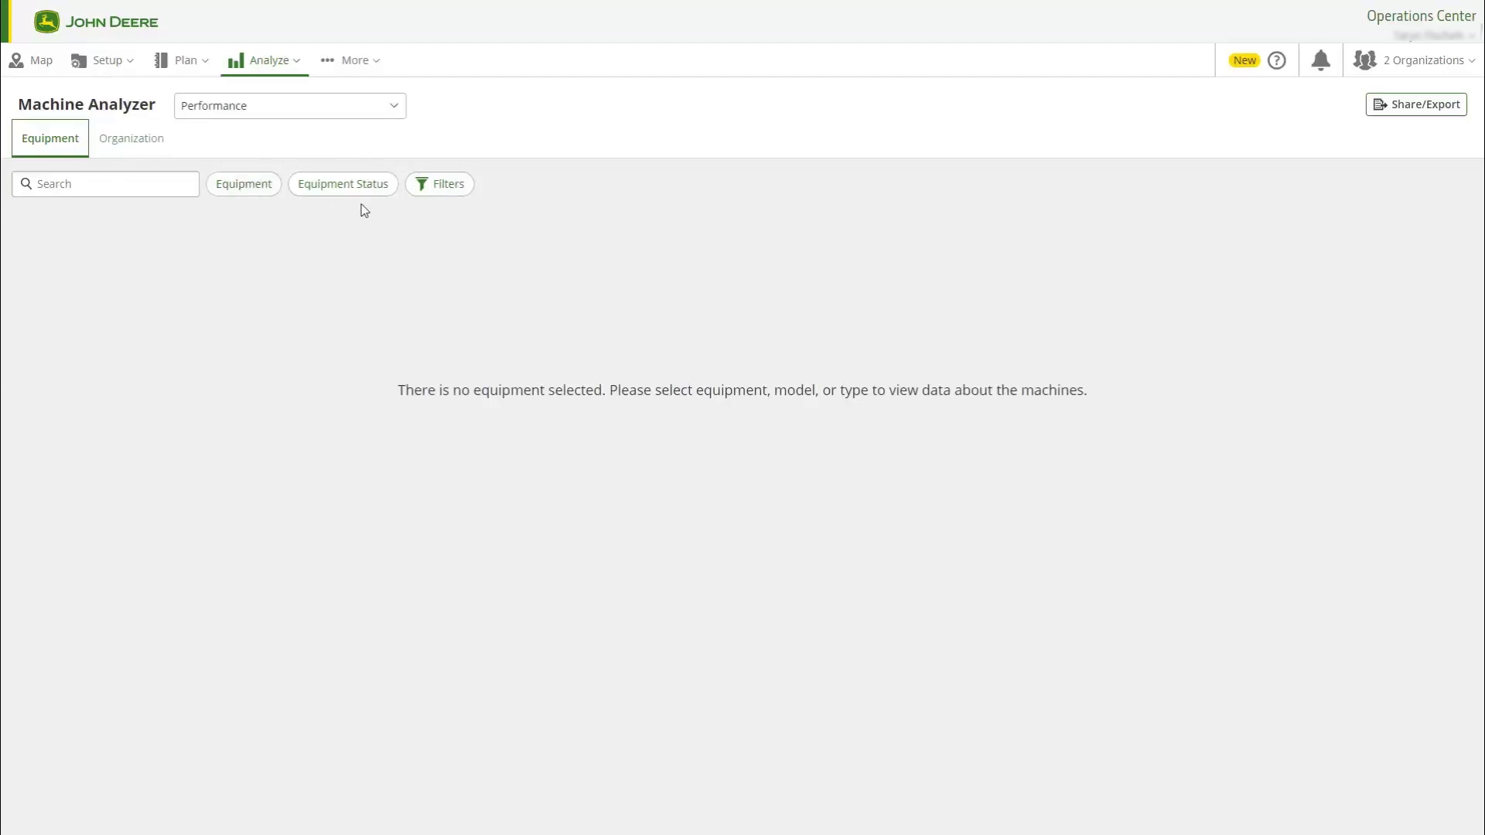
Set the date range filter for the equipment data to Last Year
left_click(438, 190)
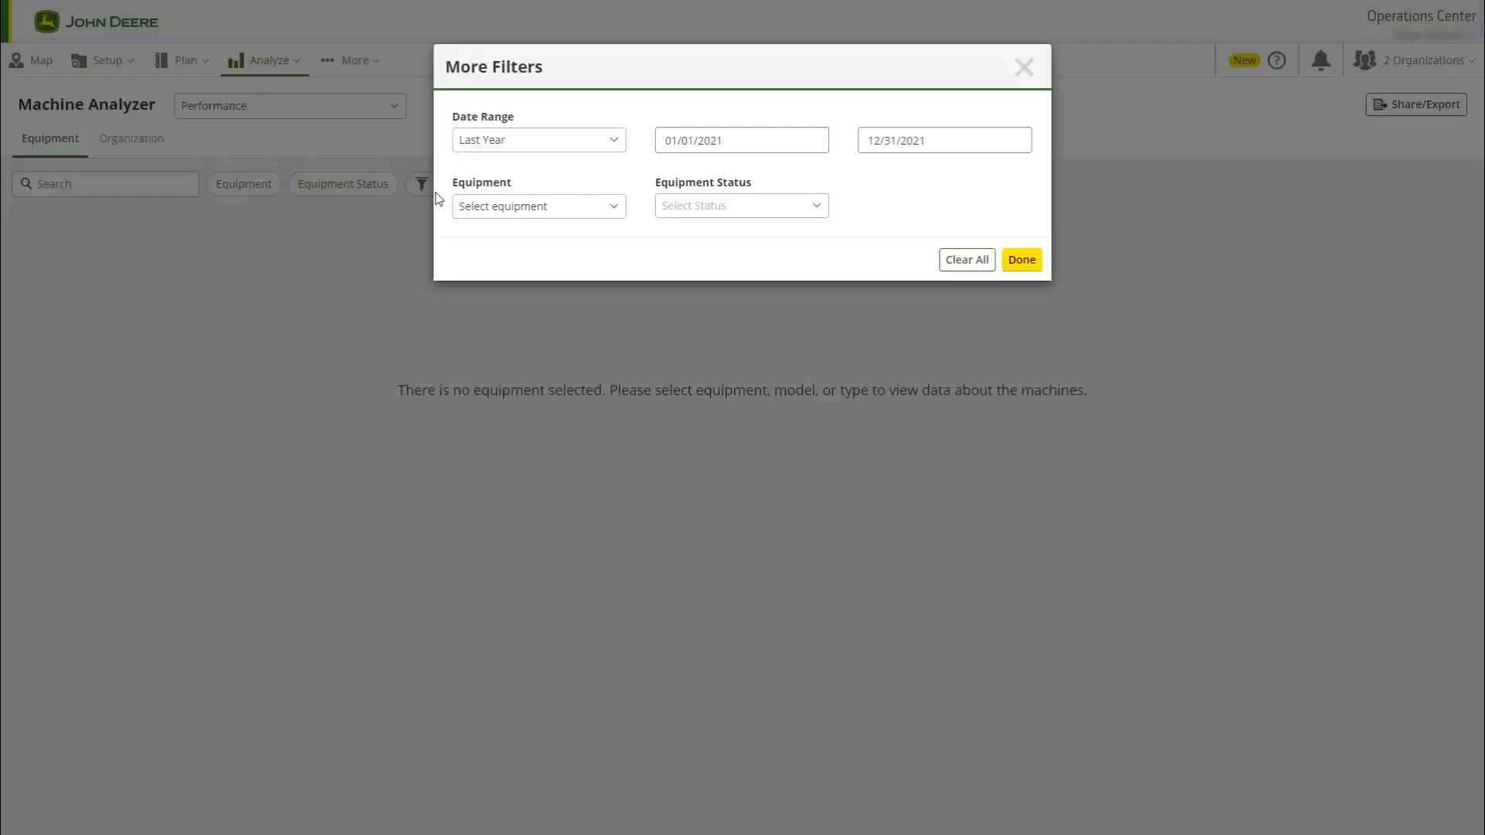
left_click(499, 146)
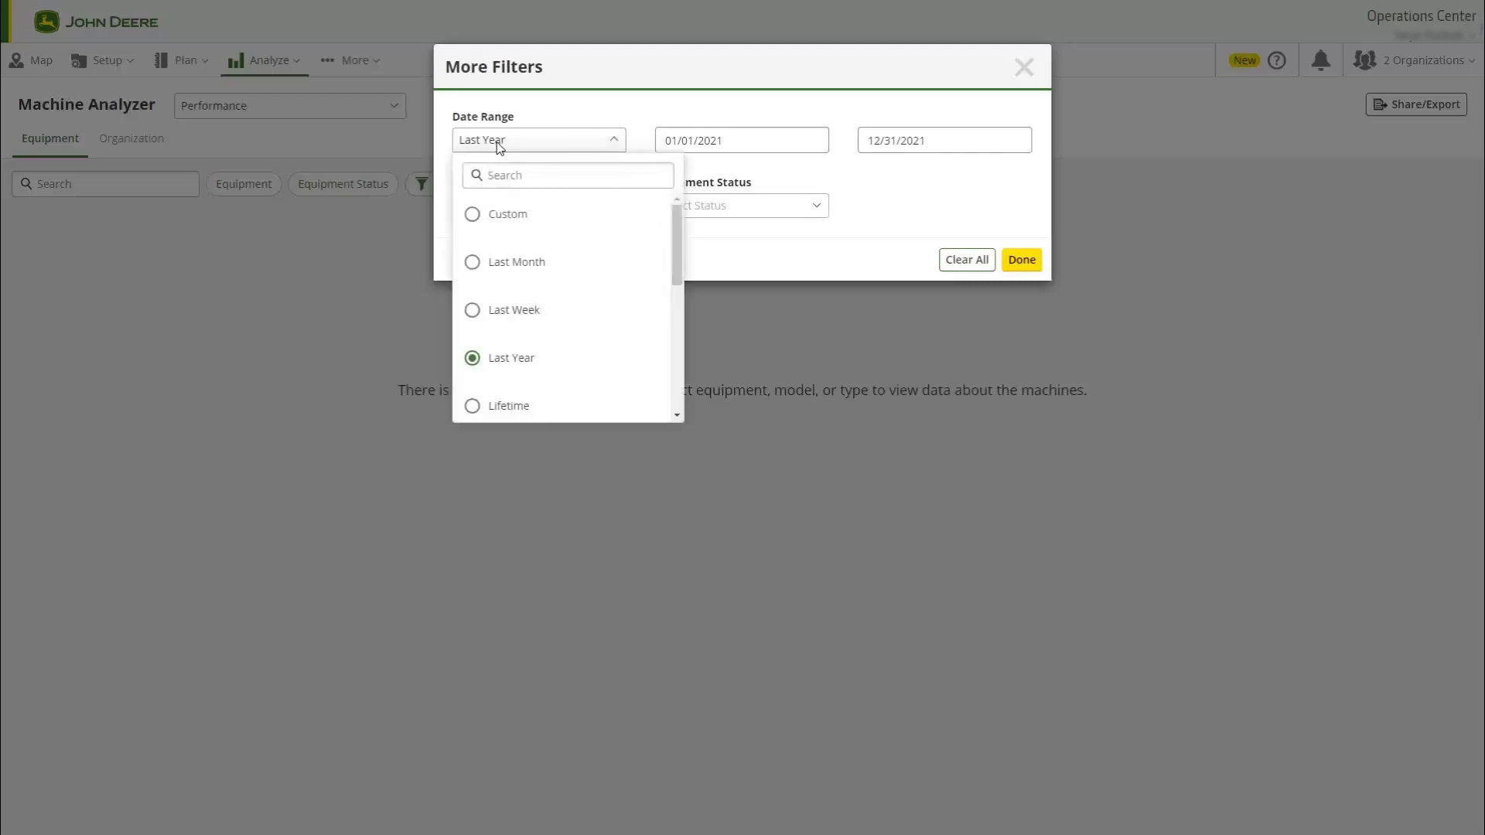
left_click(529, 361)
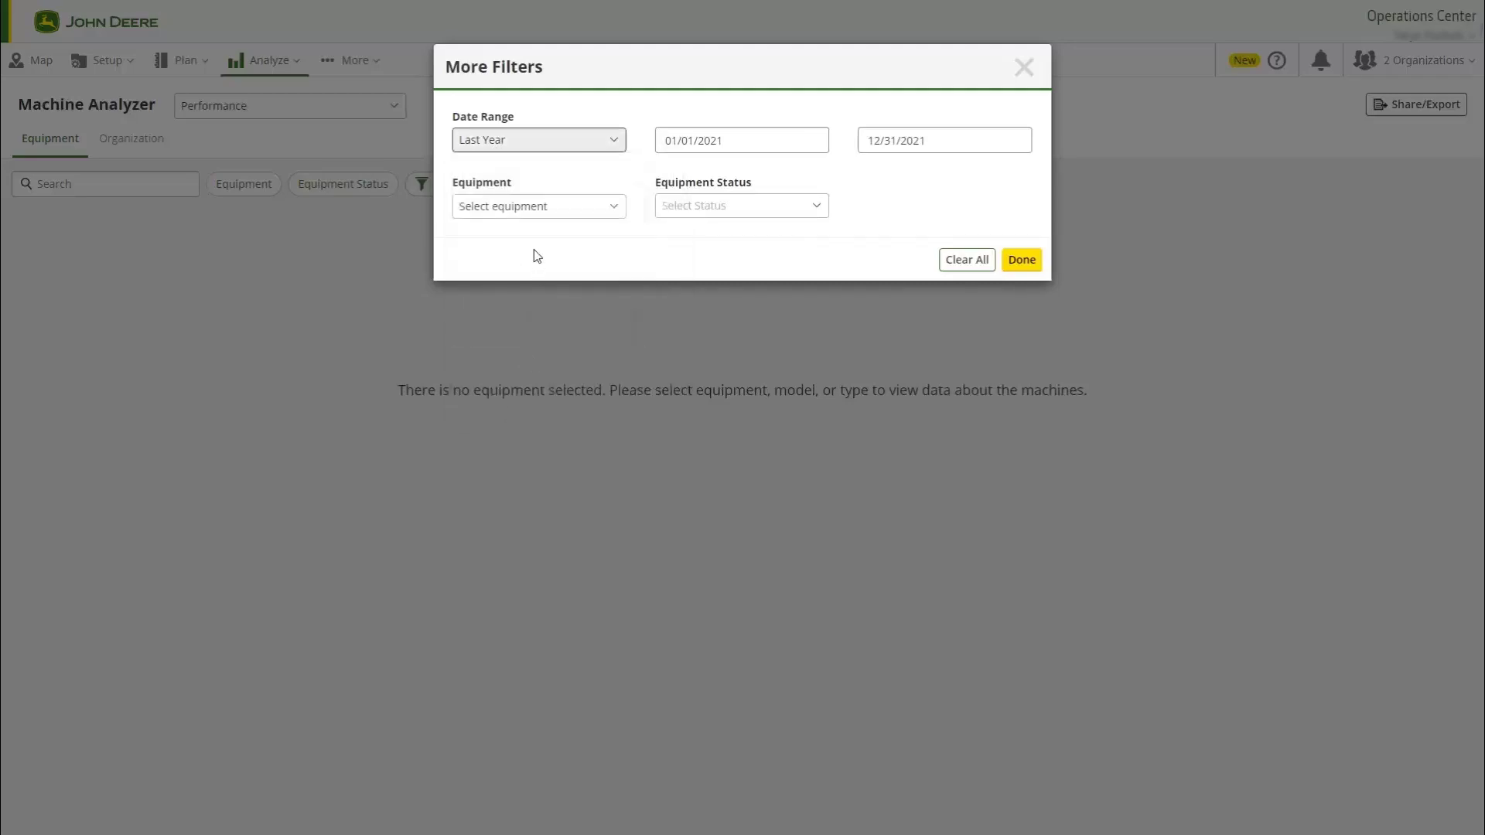
Include Combine Harvesting, Sprayer and Tractor in the equipment filter
left_click(526, 216)
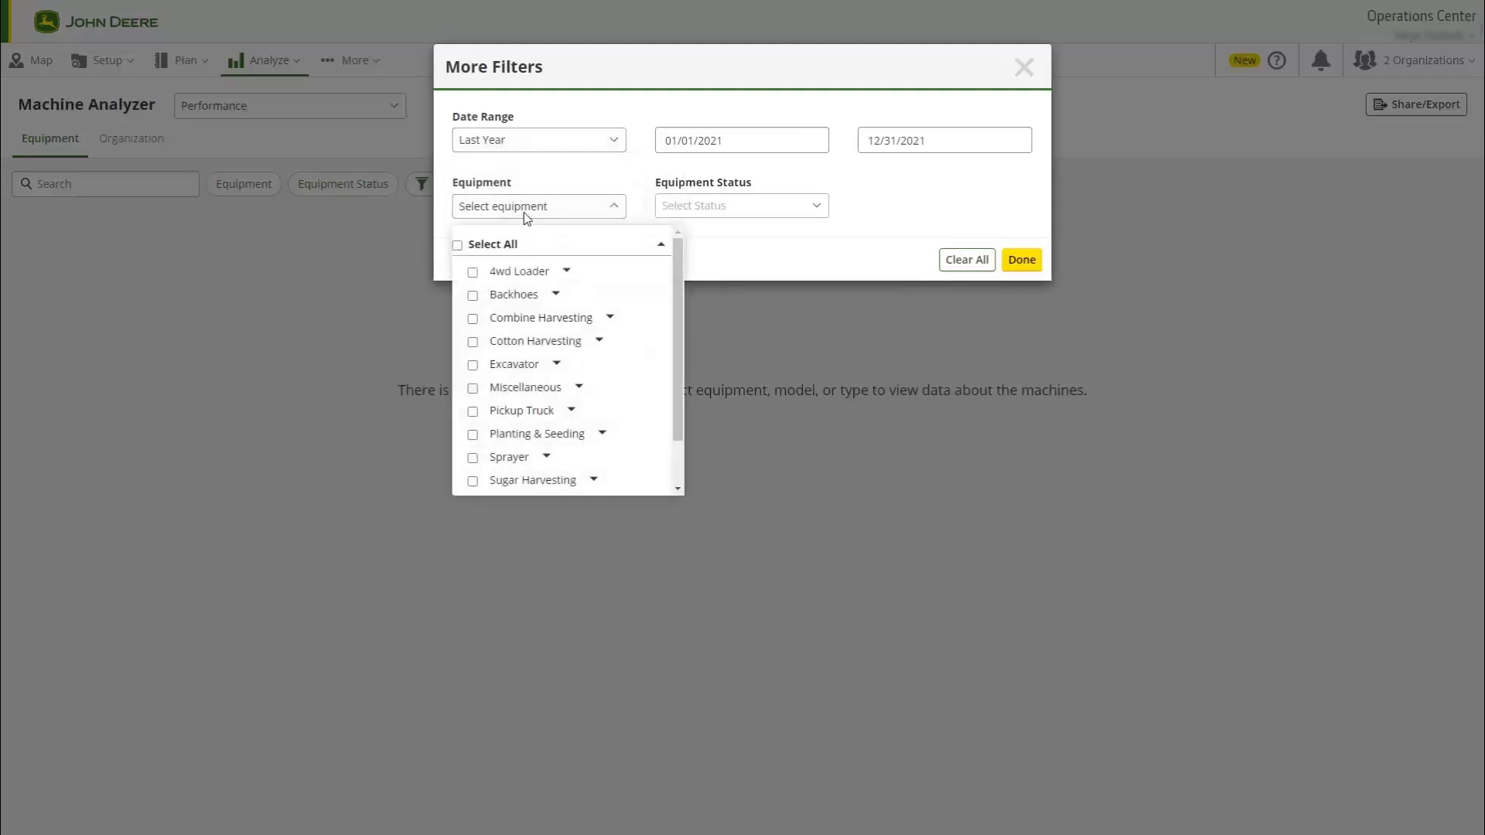
left_click(472, 319)
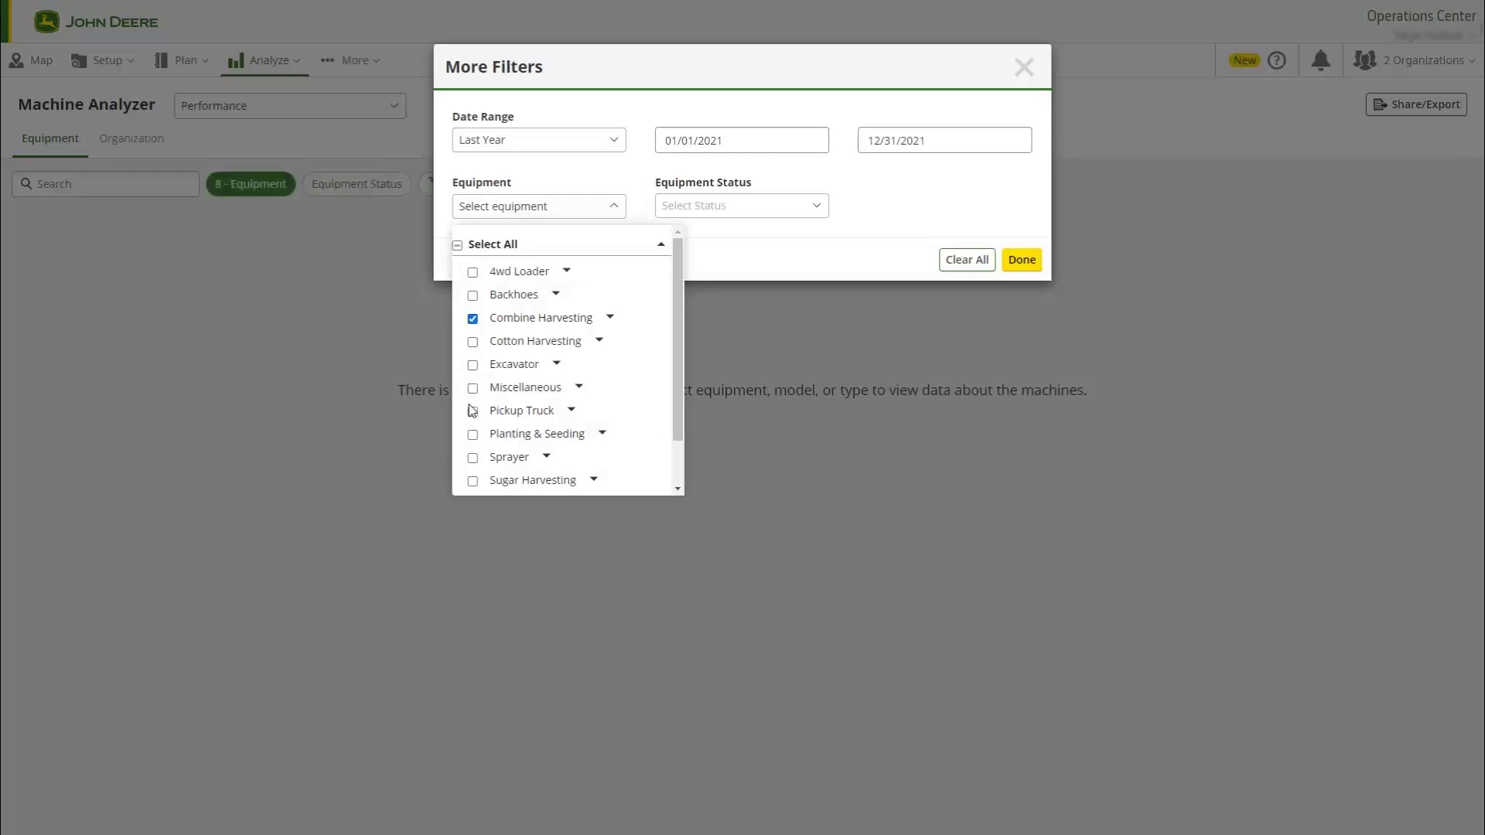
left_click(473, 457)
scroll(475, 455, "down", 1)
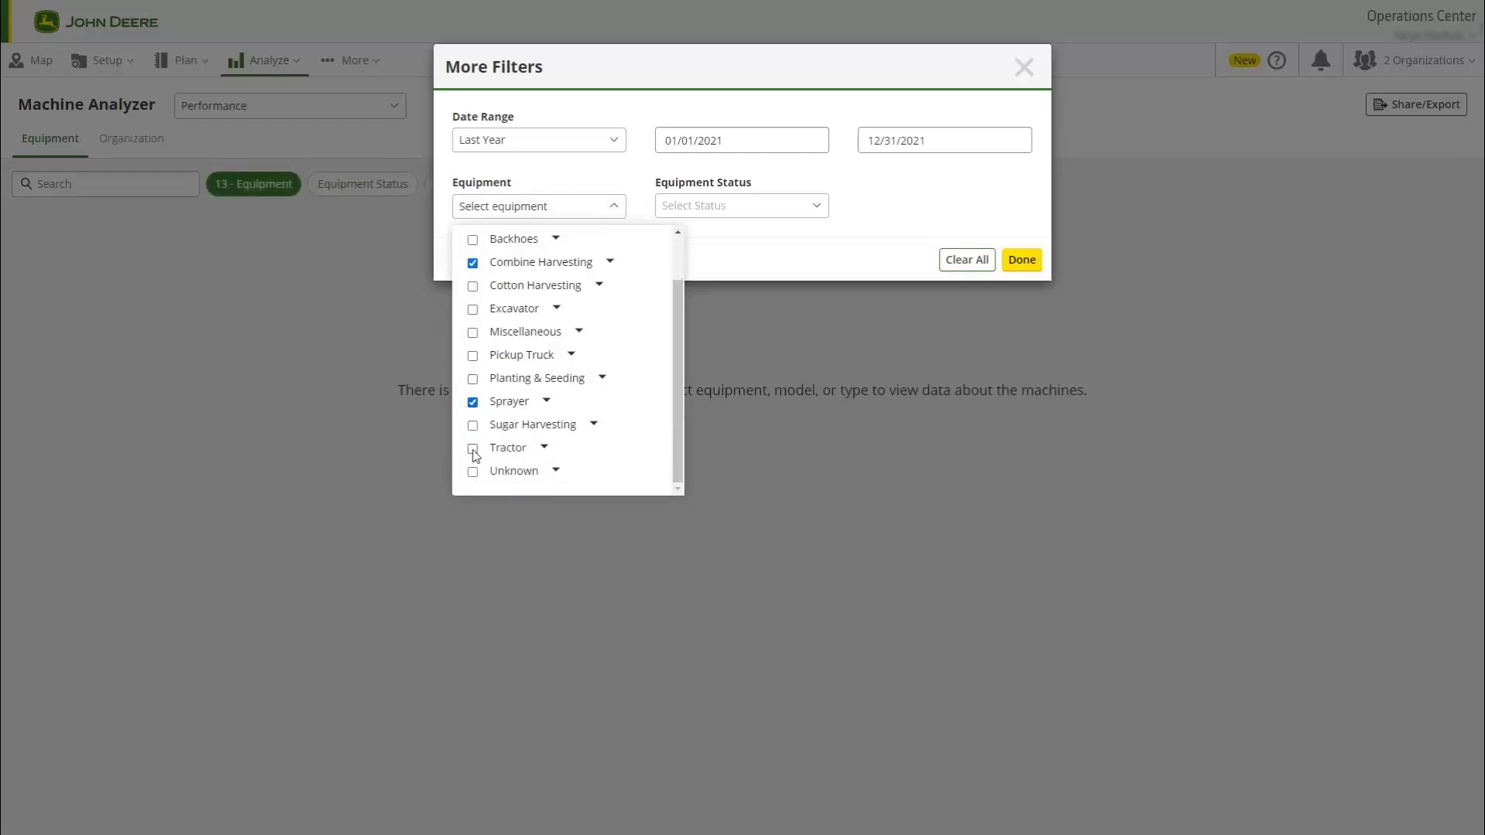
left_click(710, 258)
Limit the equipment status to Activated and apply the filters
left_click(719, 209)
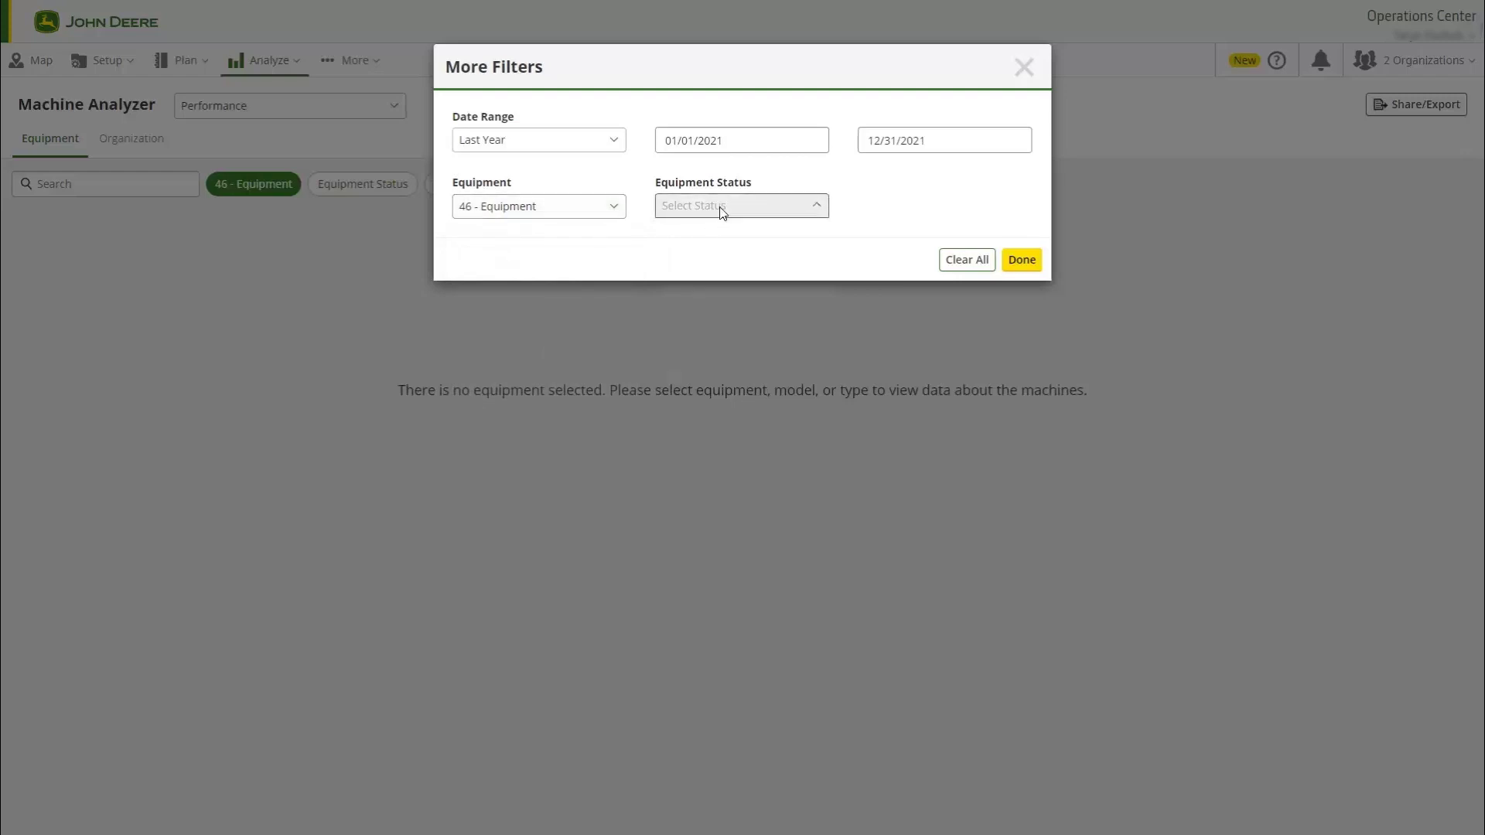
left_click(694, 255)
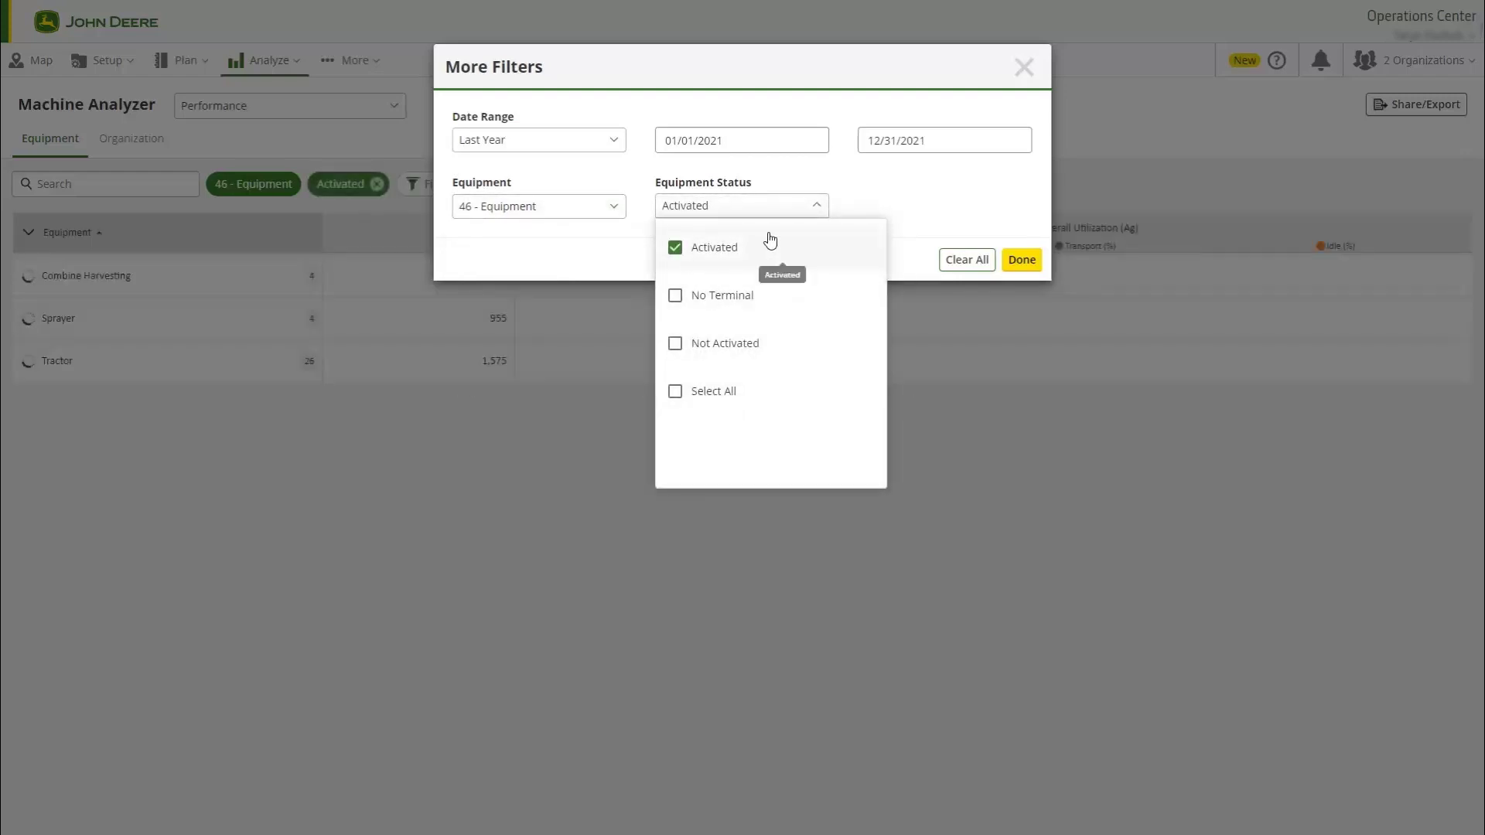
left_click(882, 199)
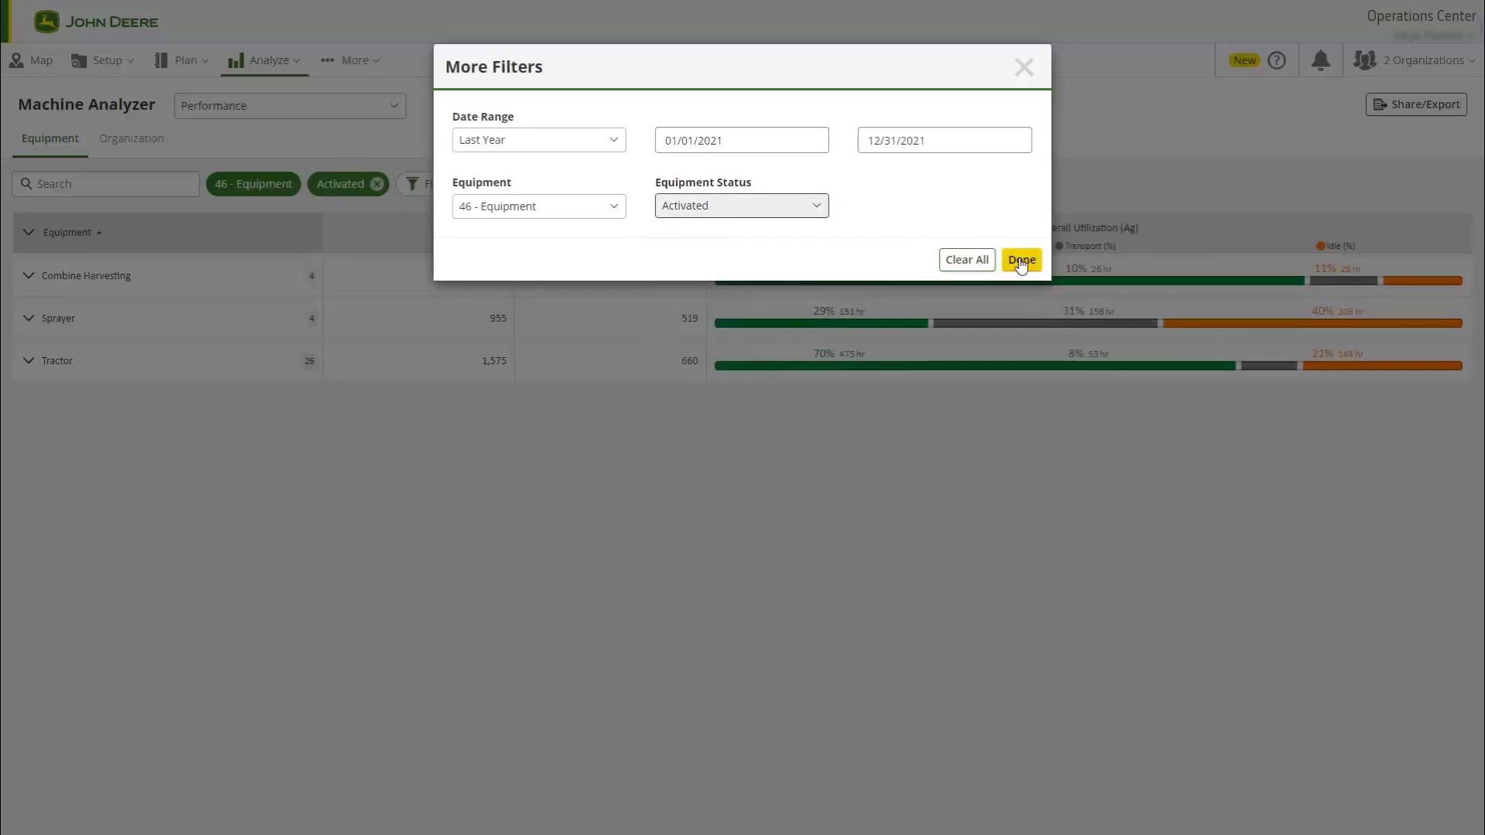
left_click(1020, 261)
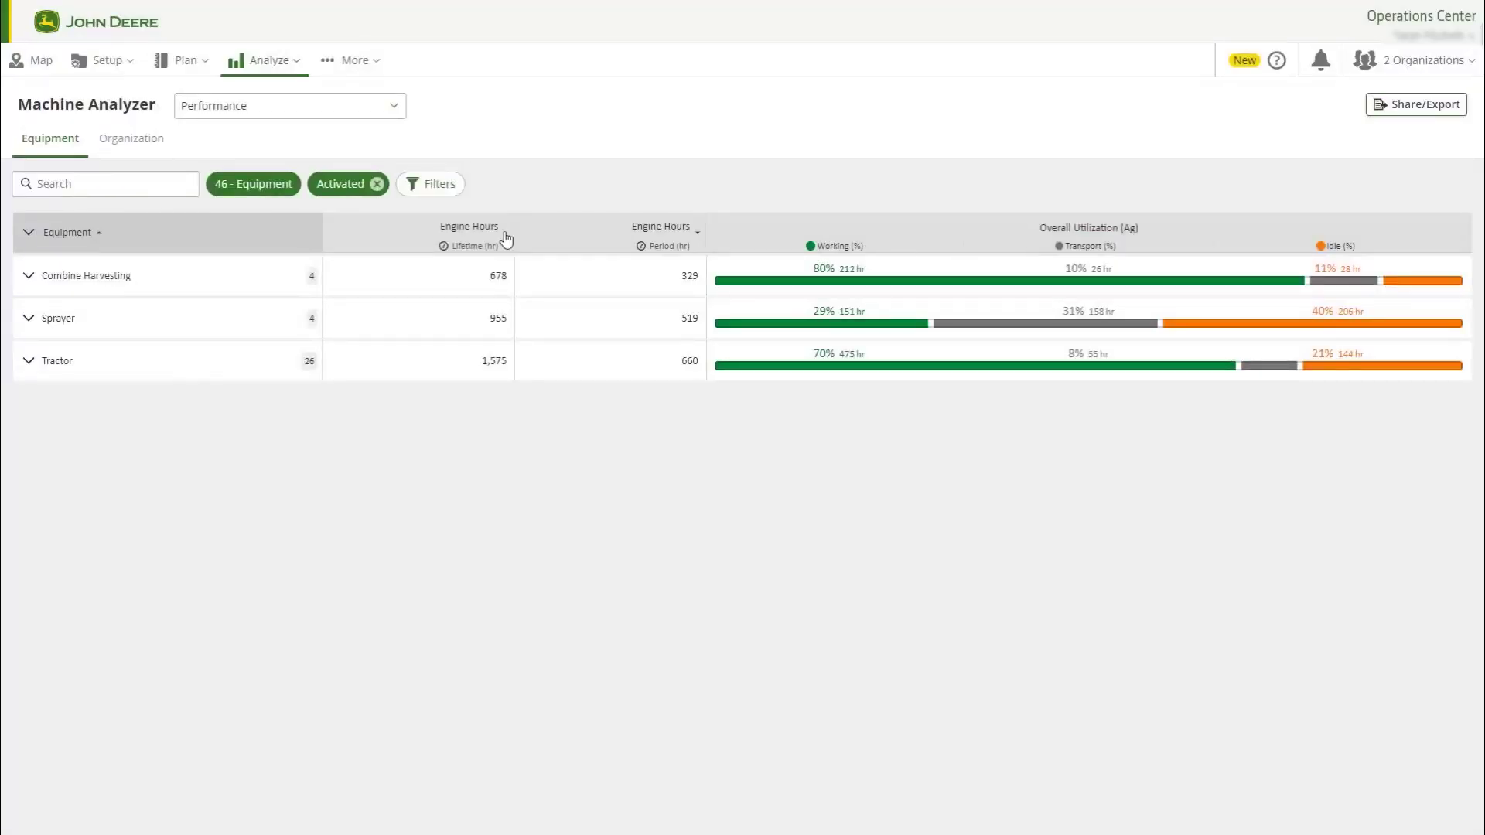
Expand Combine Harvesting down to the individual S790 machines and switch the analysis to the Fuel Usage view
left_click(31, 278)
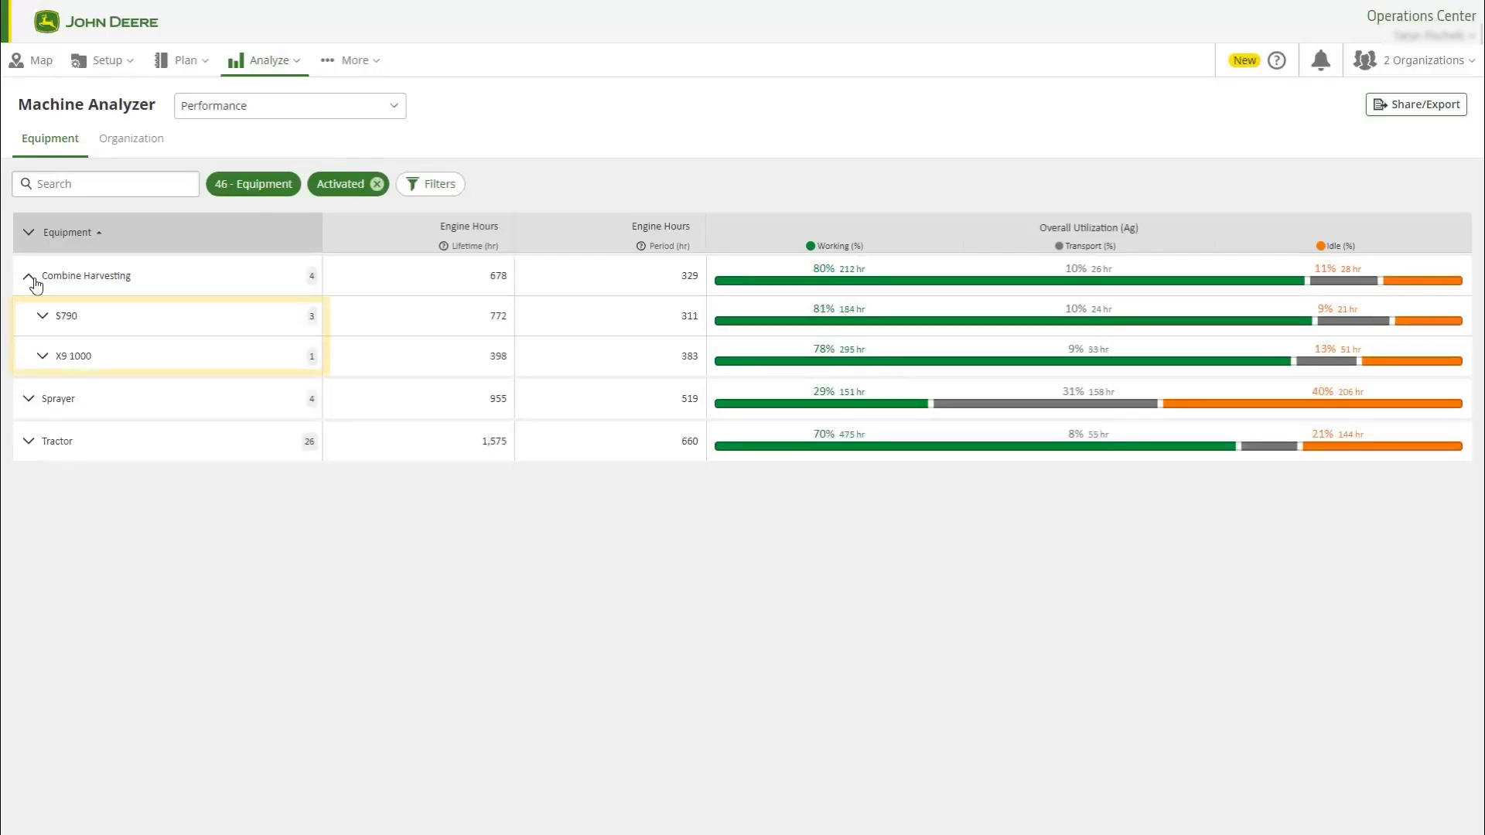
left_click(48, 323)
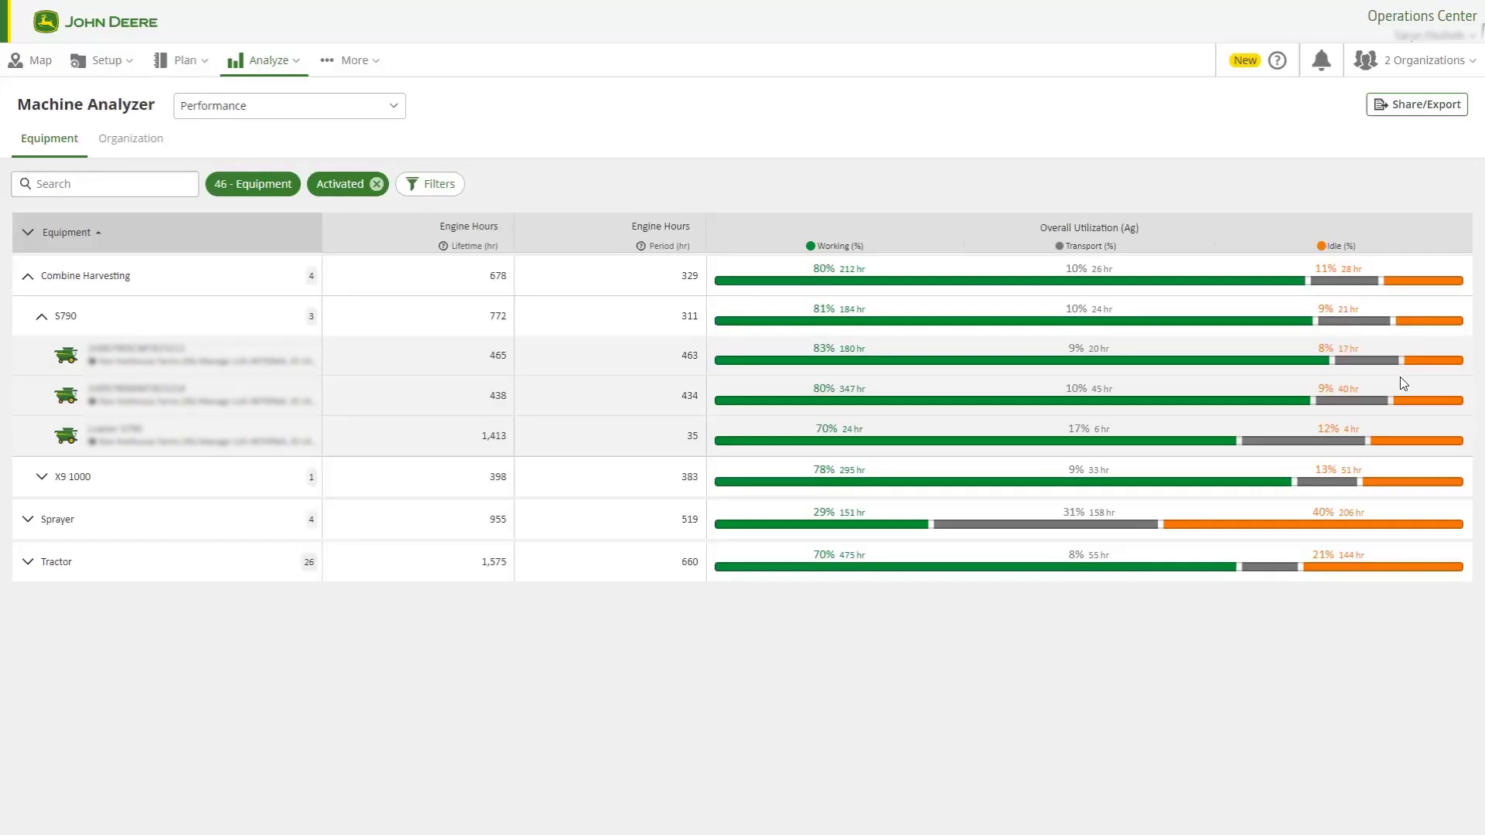
left_click(393, 108)
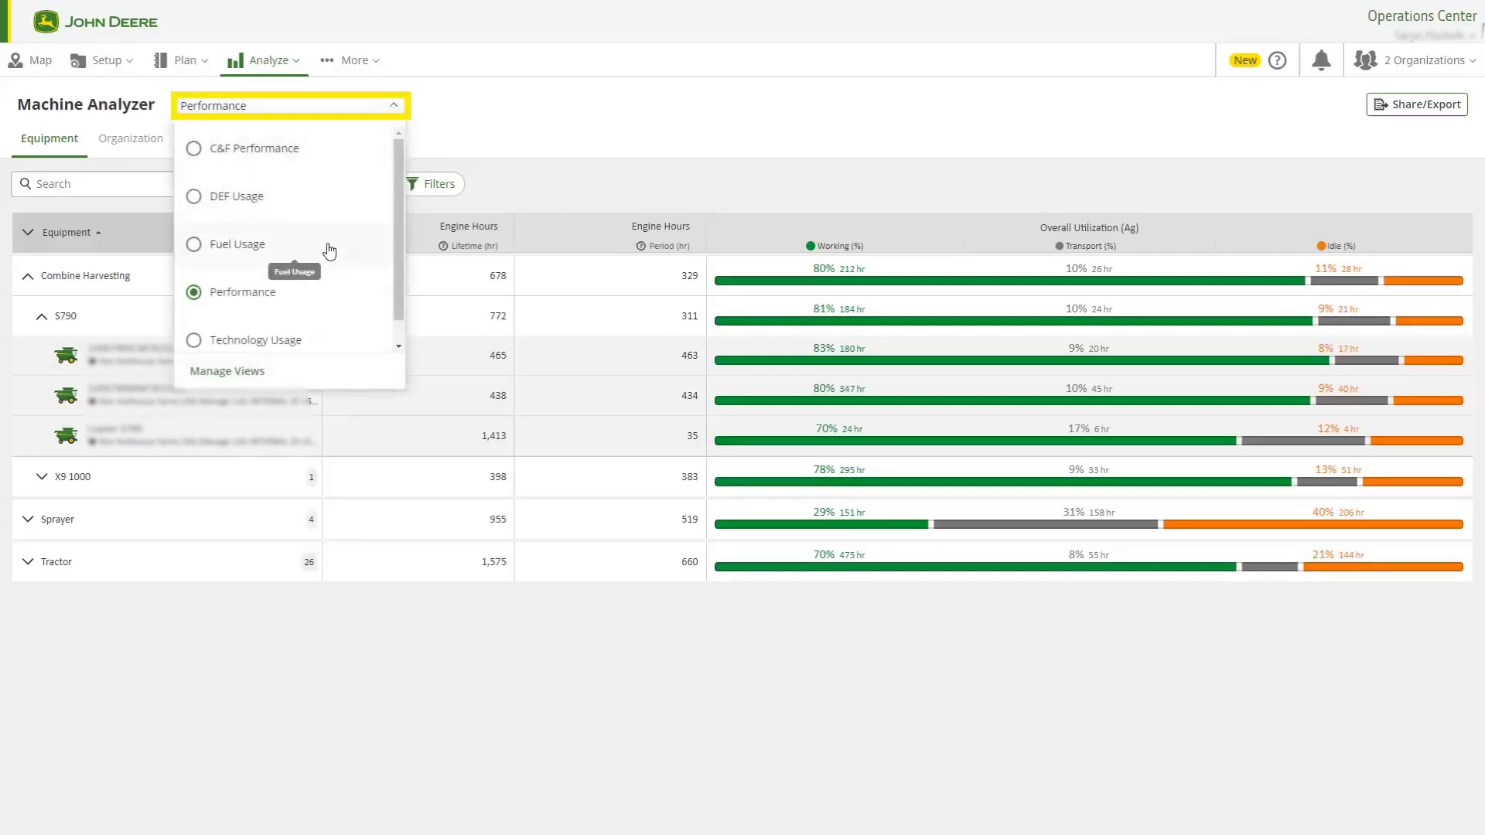
left_click(329, 250)
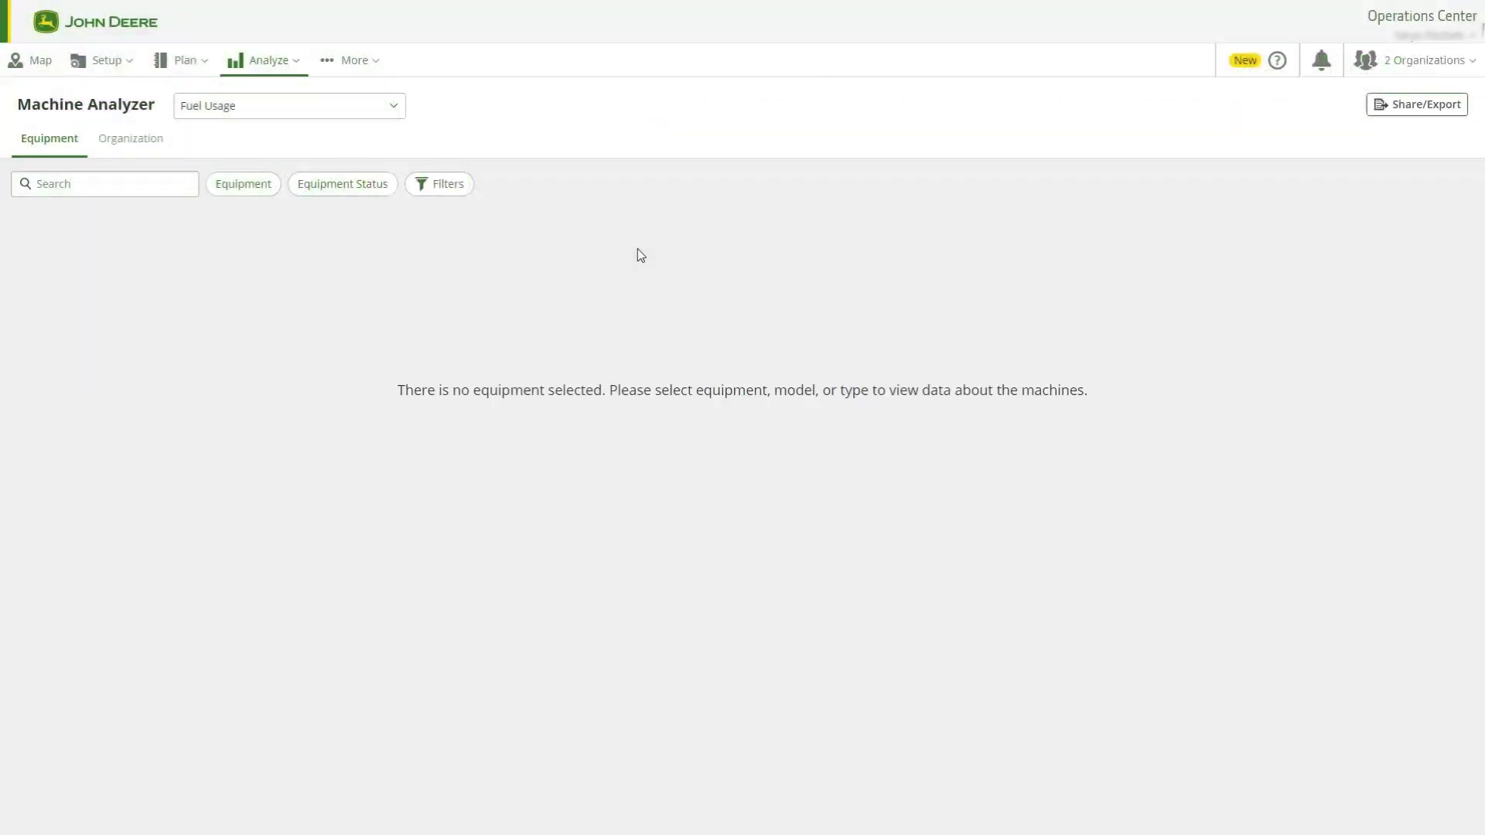
Start a new custom view named Combine Harvesting and look through the available measurement categories
left_click(400, 117)
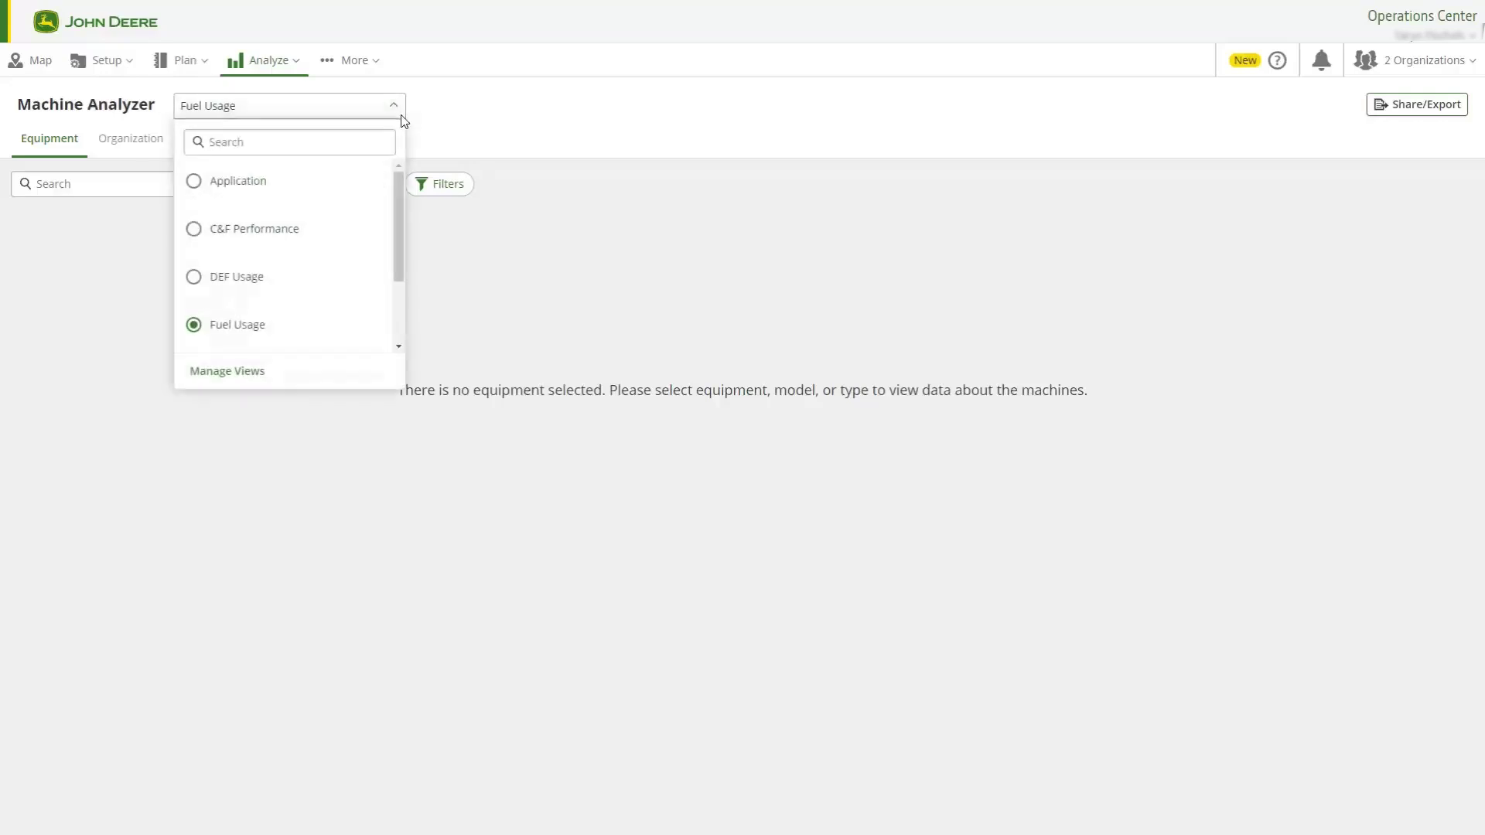
left_click(256, 377)
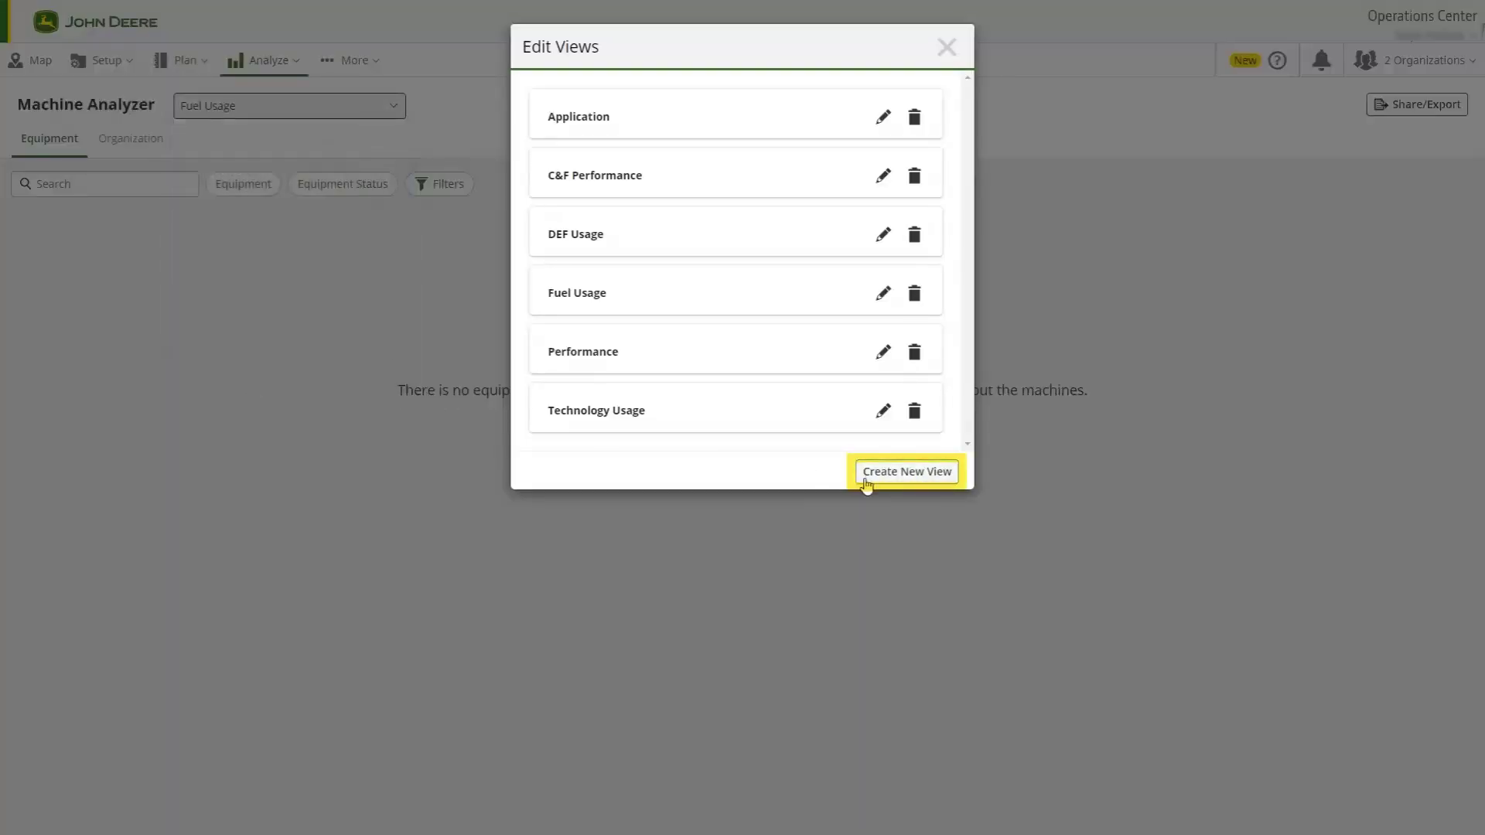
left_click(913, 477)
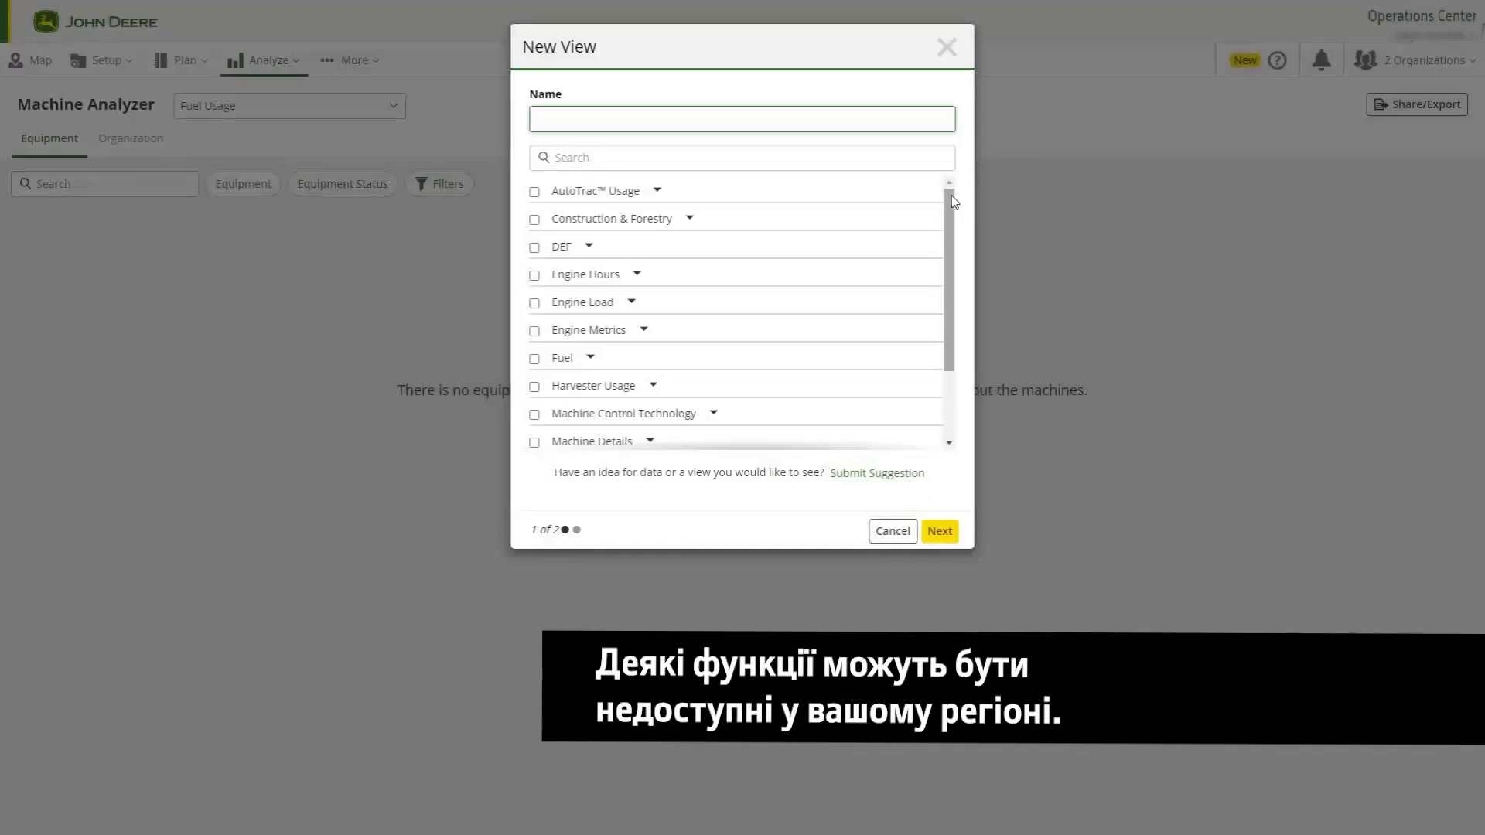
scroll(938, 300, "down", 3)
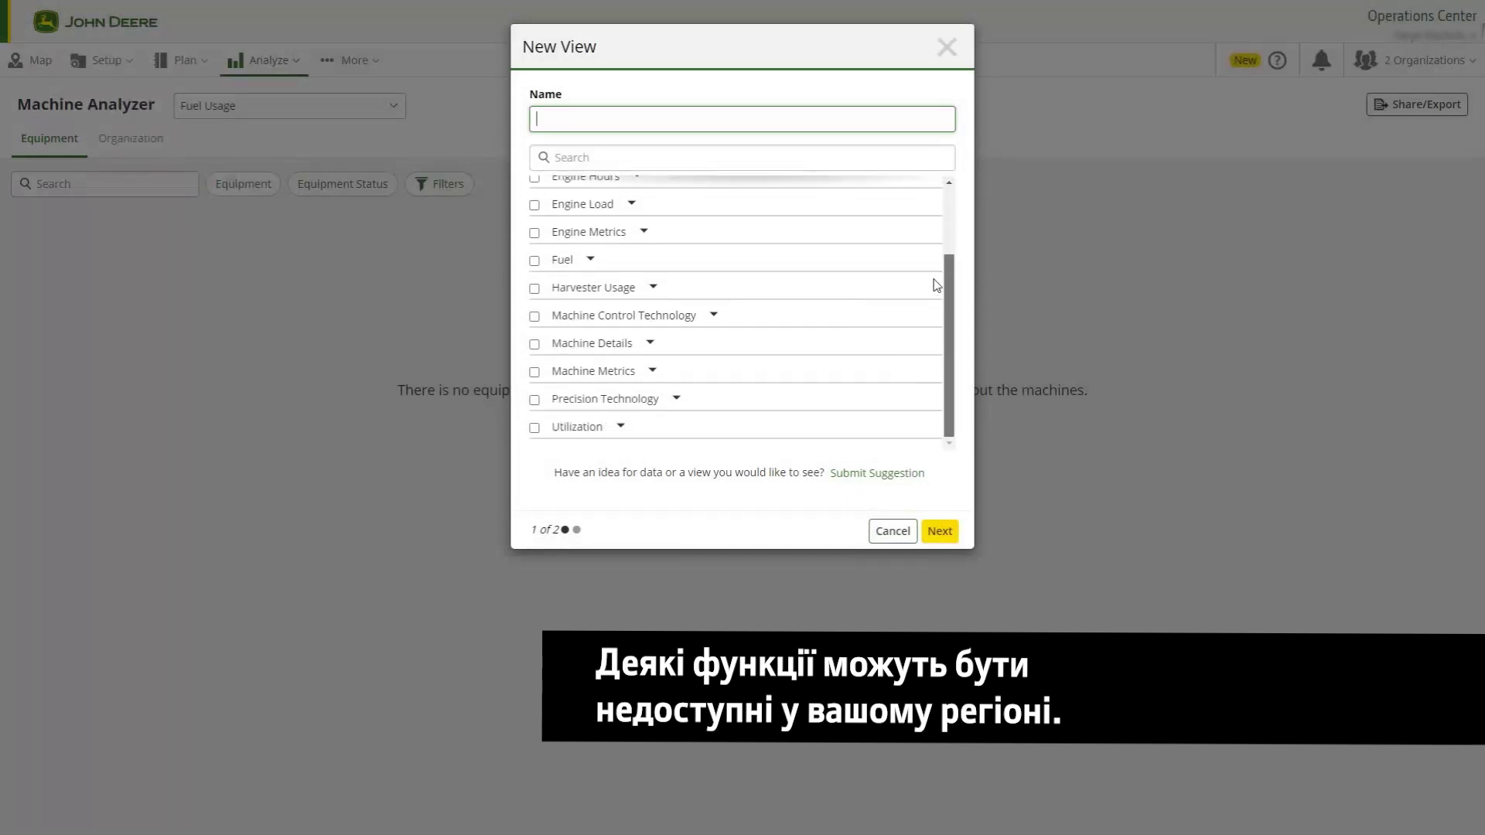
scroll(937, 285, "up", 5)
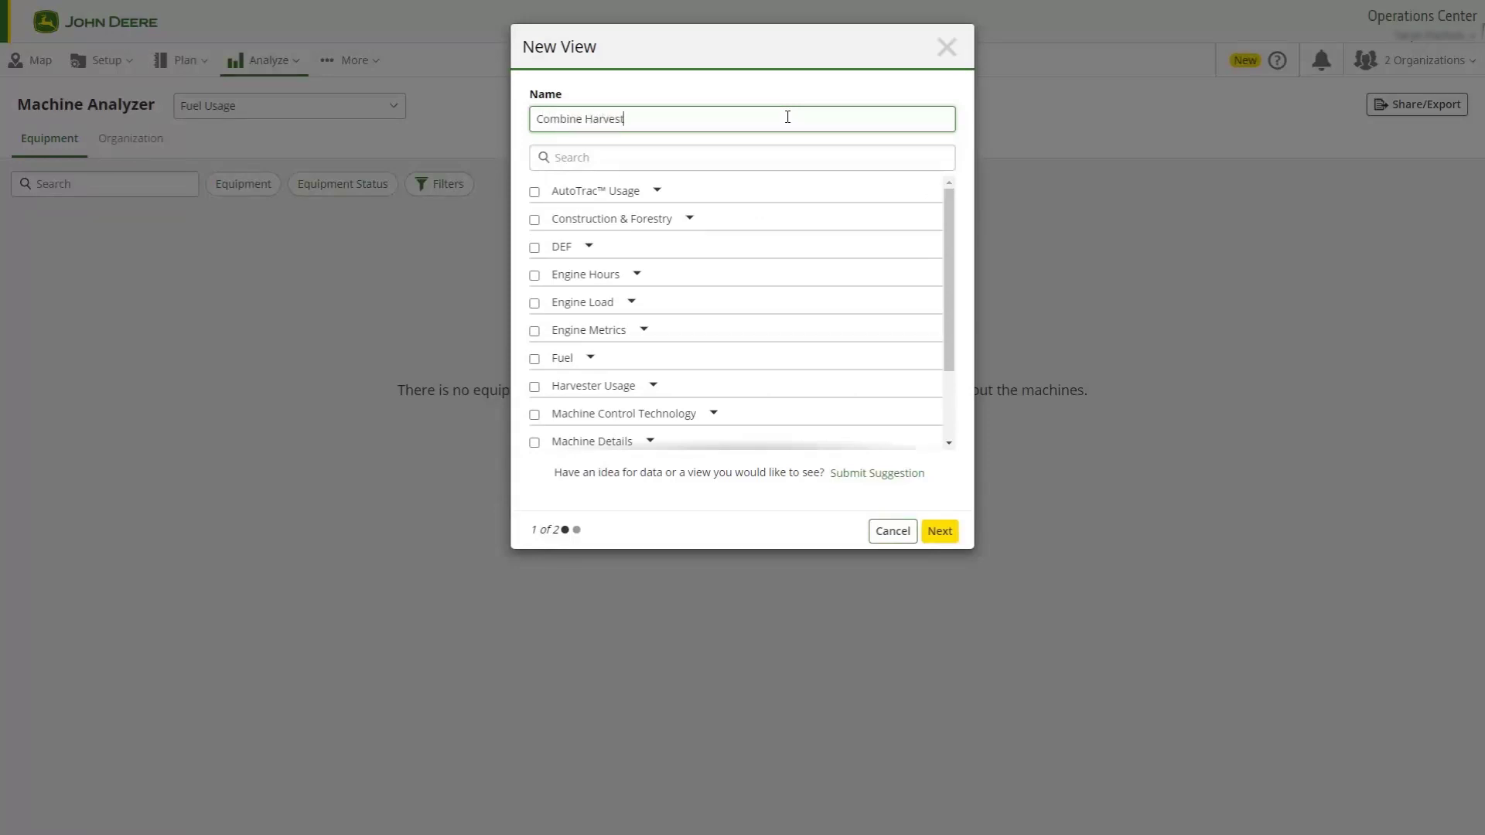
Search the measurements for "average ground" and add the combine's Avg Ground Speed Harvesting (mi/hr) to the view
left_click(762, 153)
type("average ground")
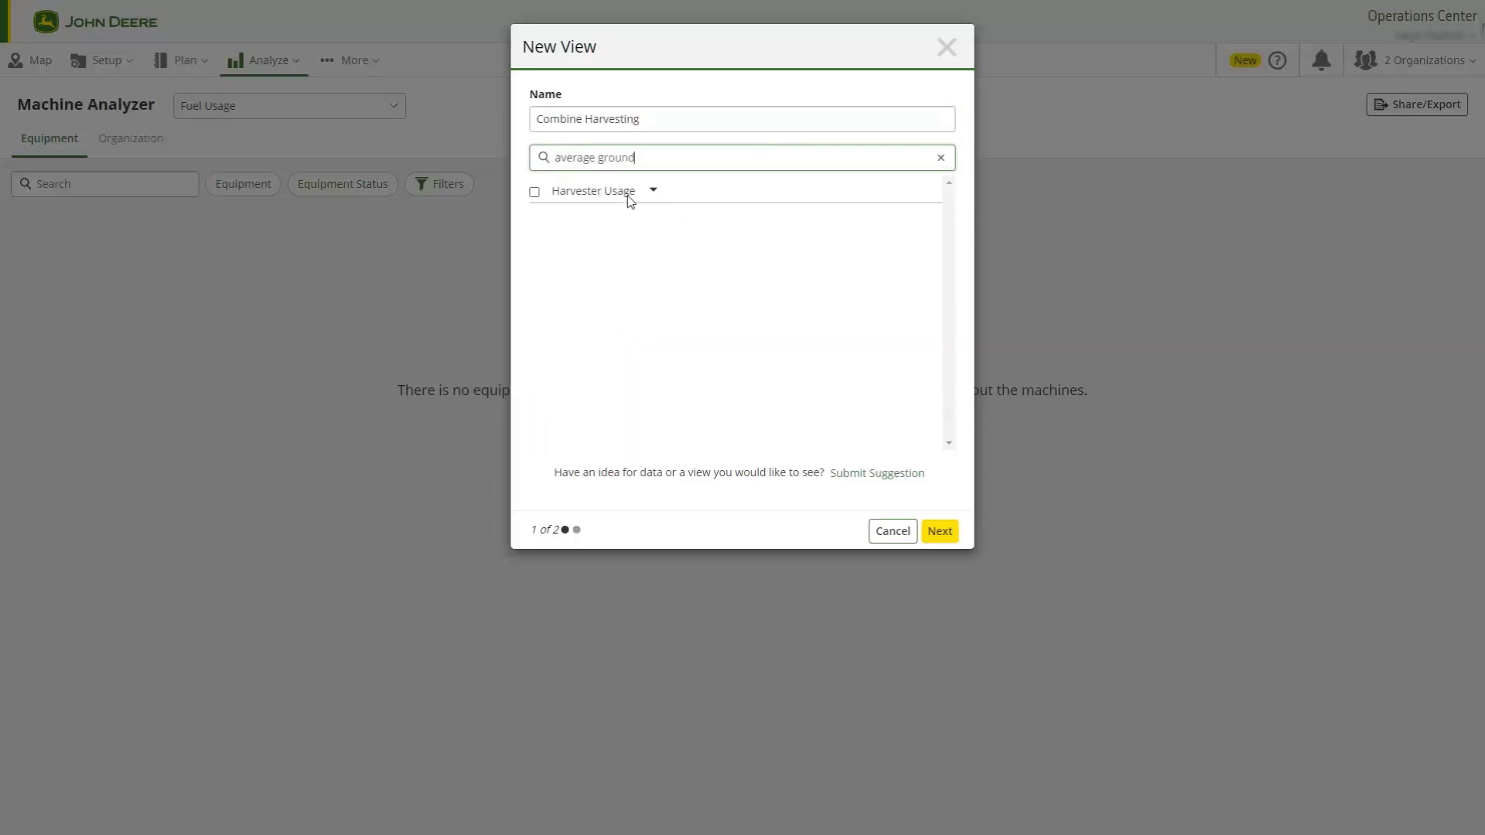
left_click(653, 191)
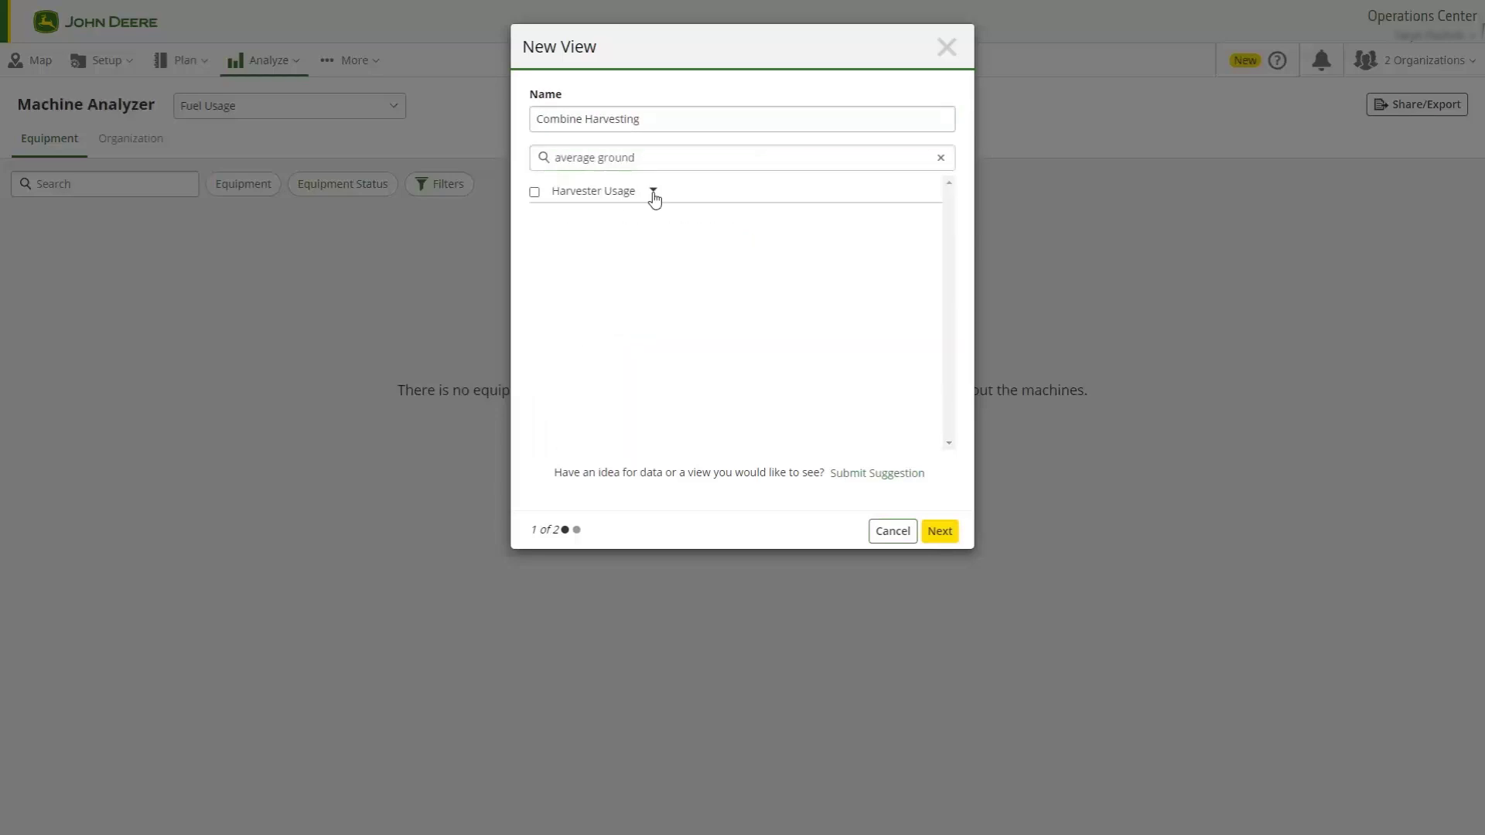
left_click(630, 219)
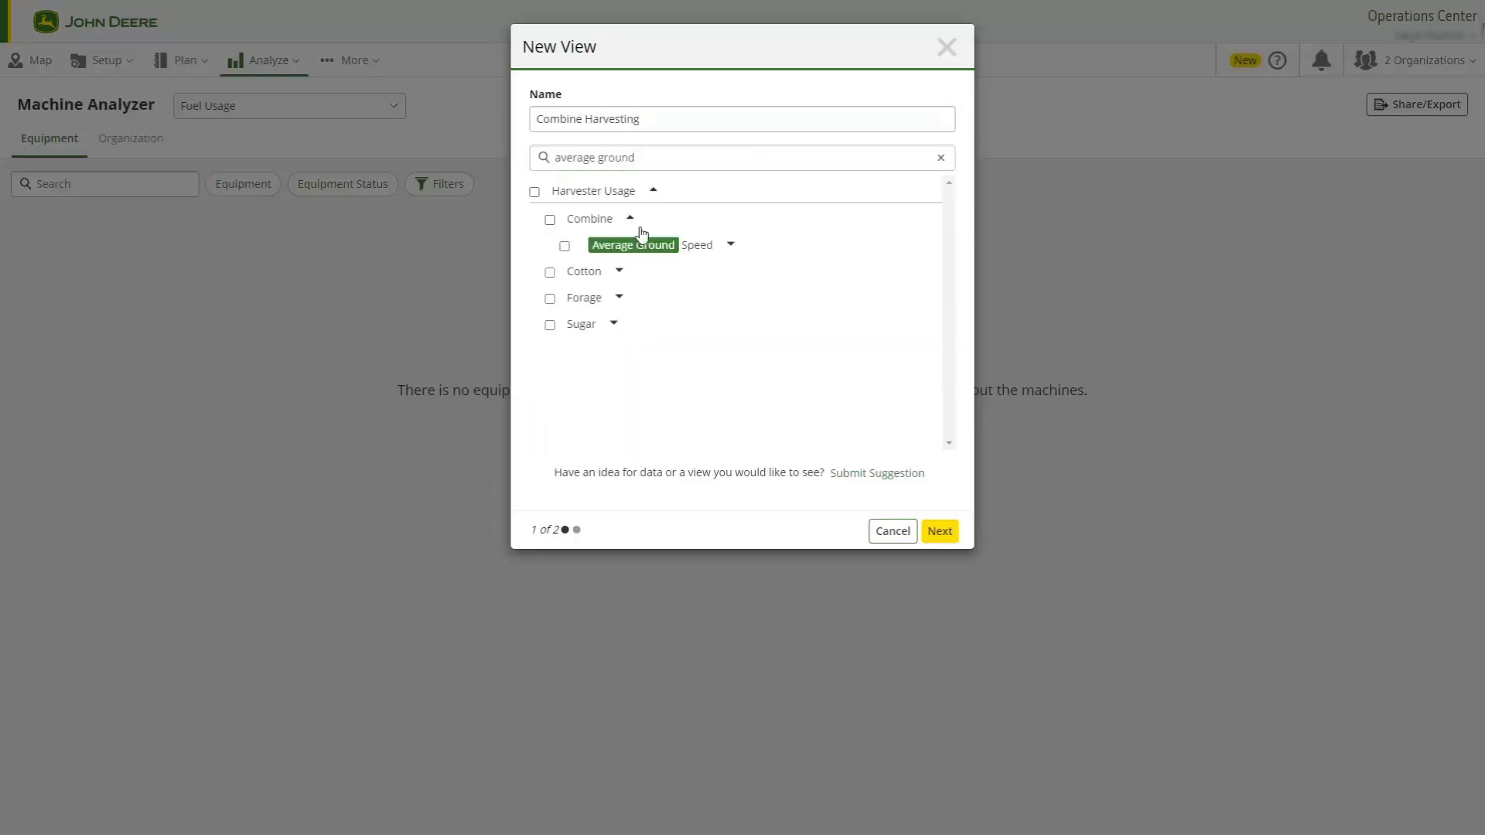
left_click(731, 245)
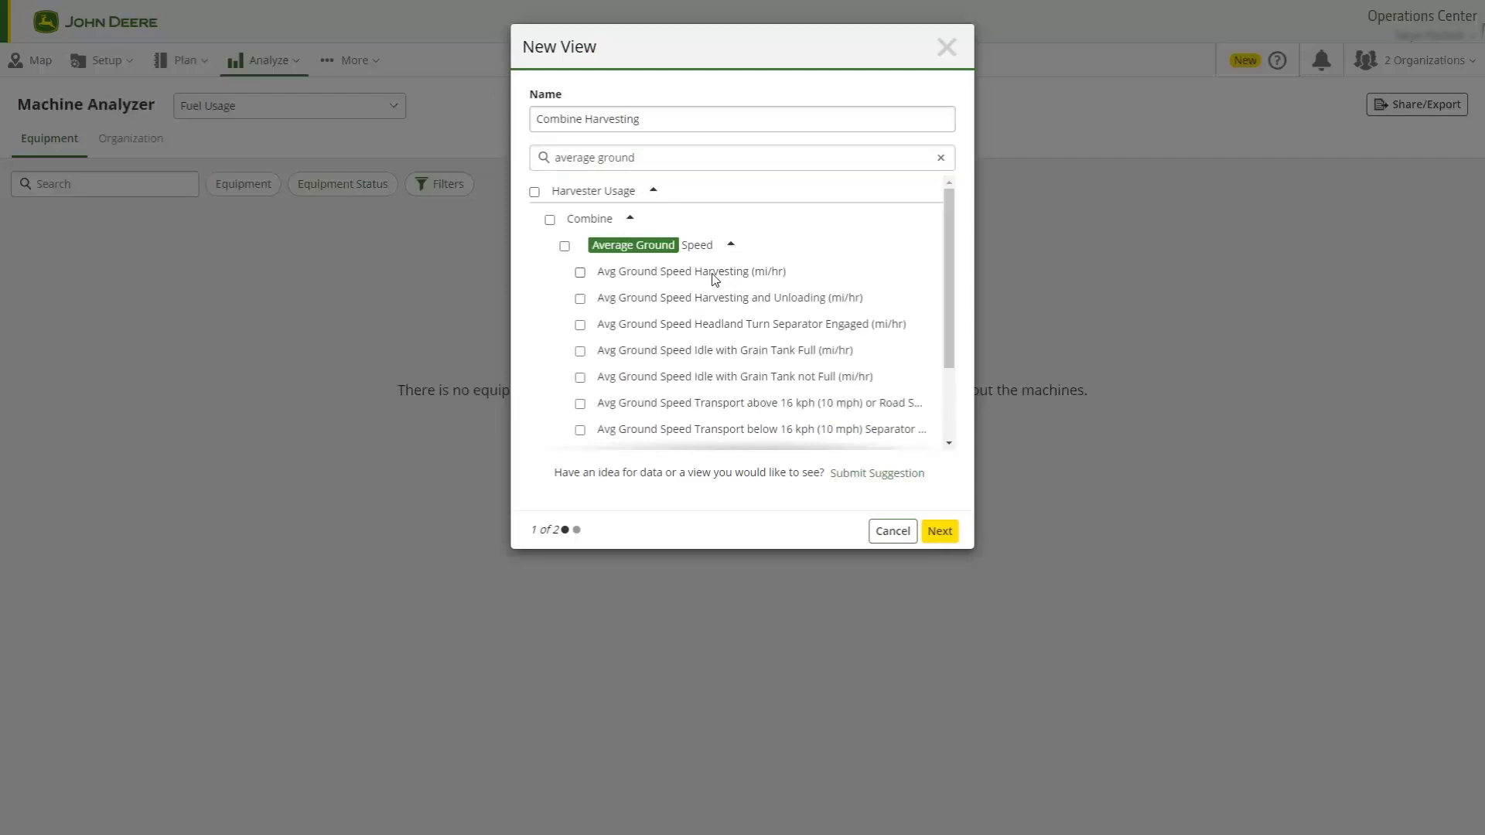
left_click(713, 278)
Search the measurements for "Engine load" and add the combine's Avg Engine Load Factor Harvesting (%) to the view
triple_click(653, 158)
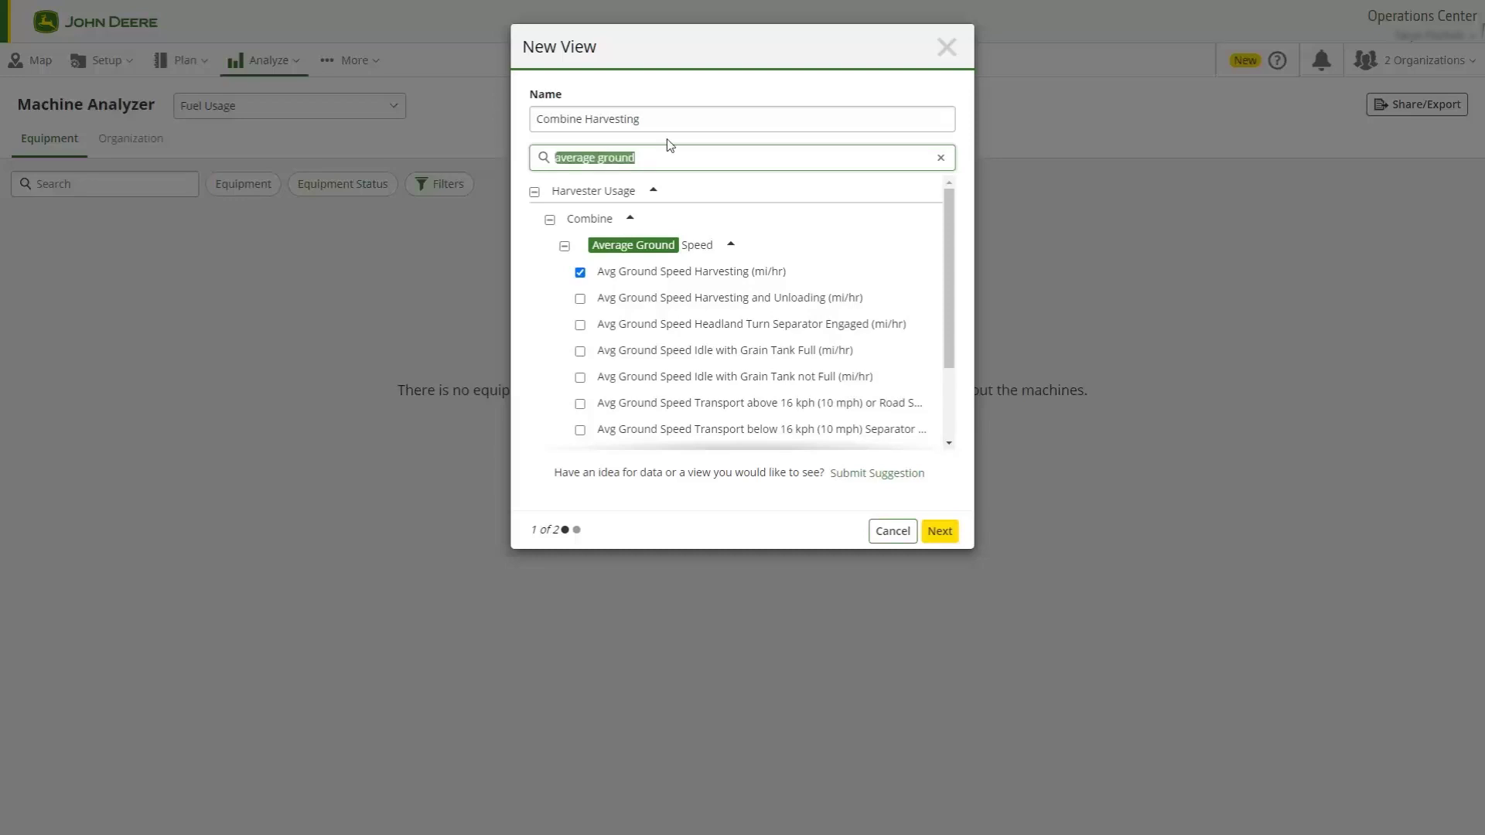
type("Engine load")
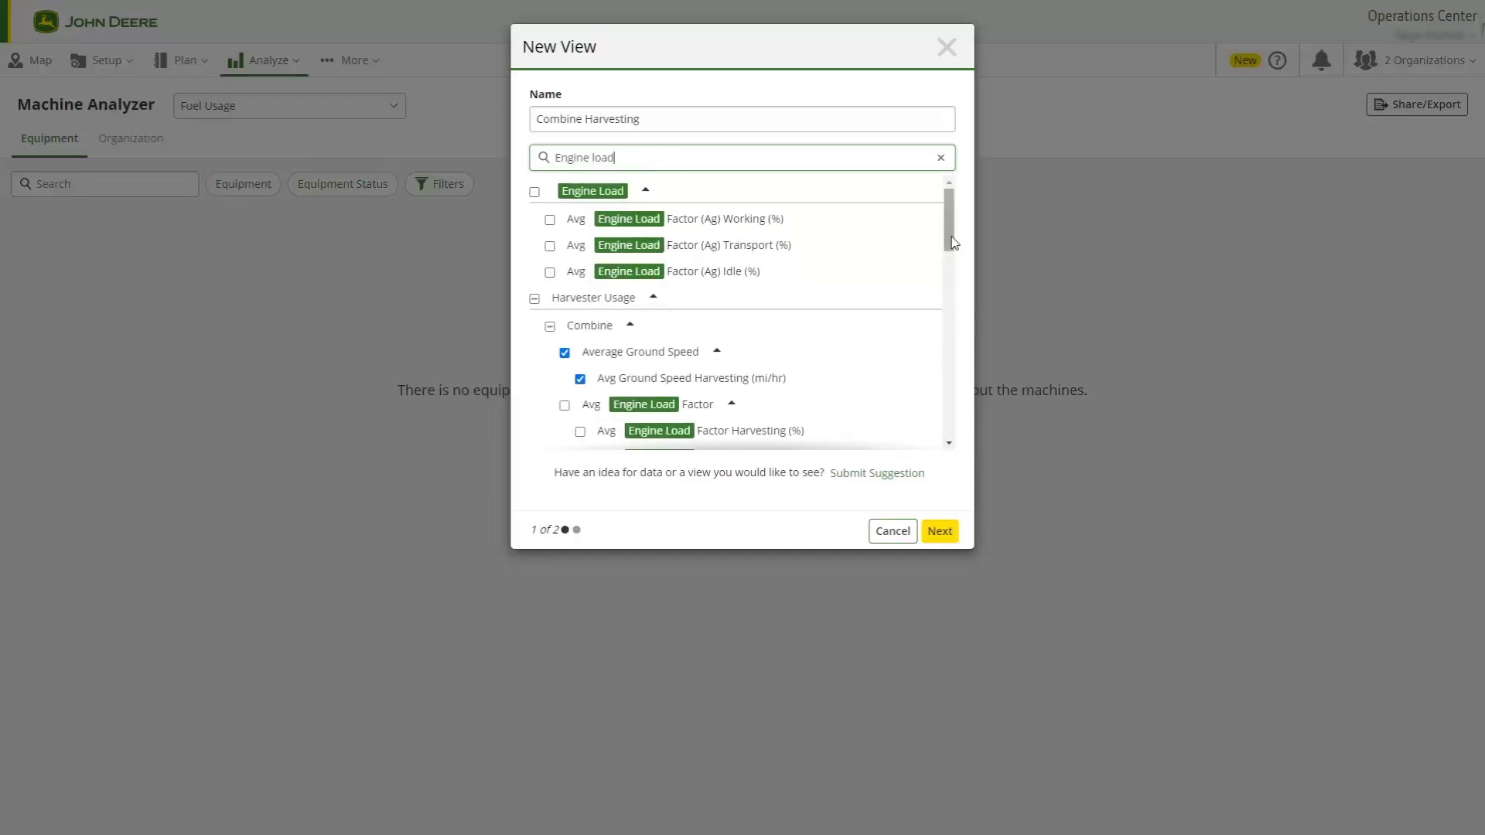
scroll(953, 248, "down", 2)
scroll(952, 255, "down", 2)
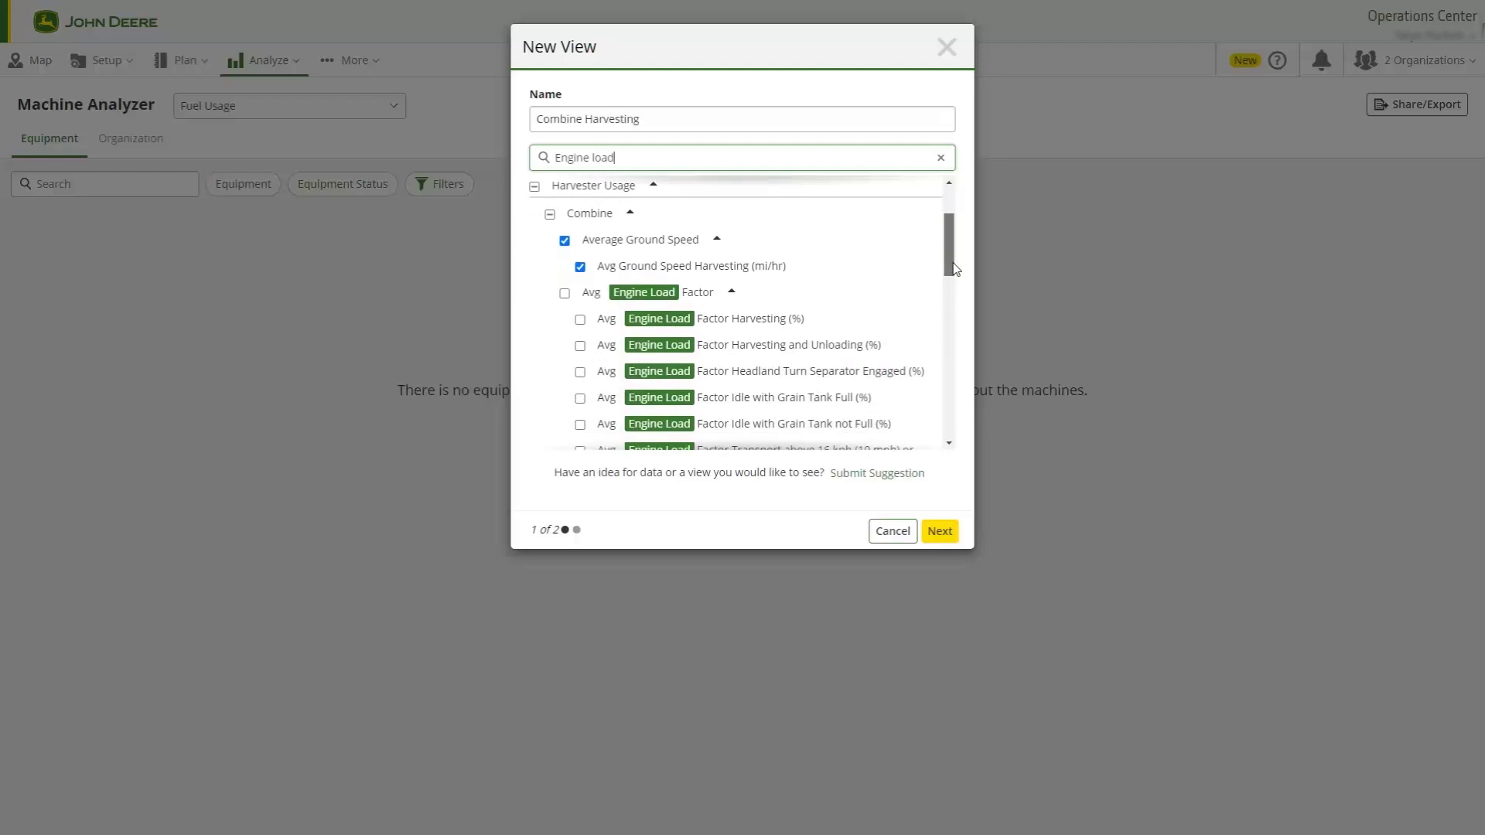
left_click(579, 312)
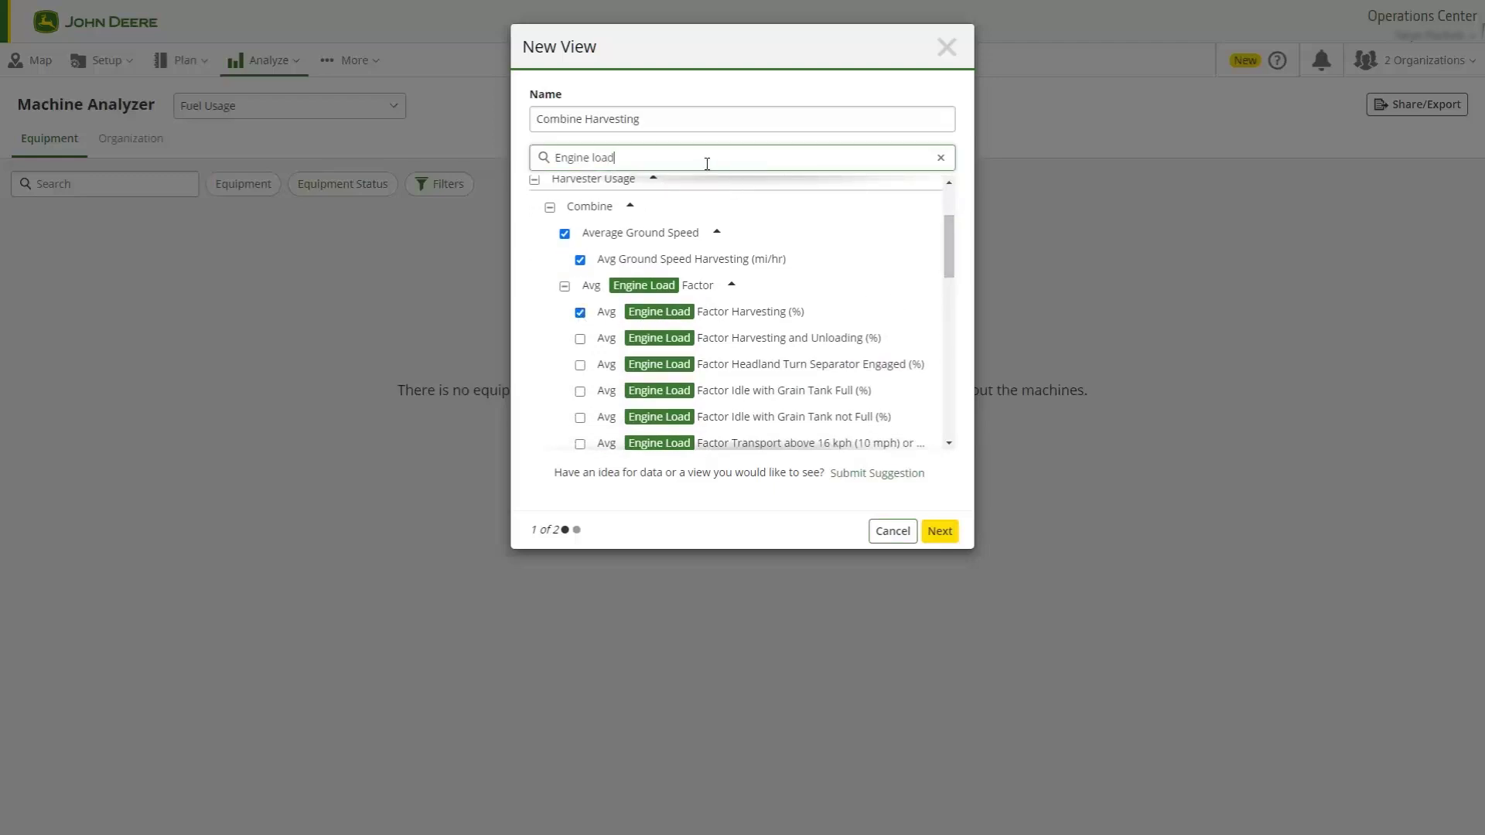
Search the measurements for "Precision" and add Active Yield On (%) and Auto Maintain On (%) to the view
key("ctrl+a")
type("Precision")
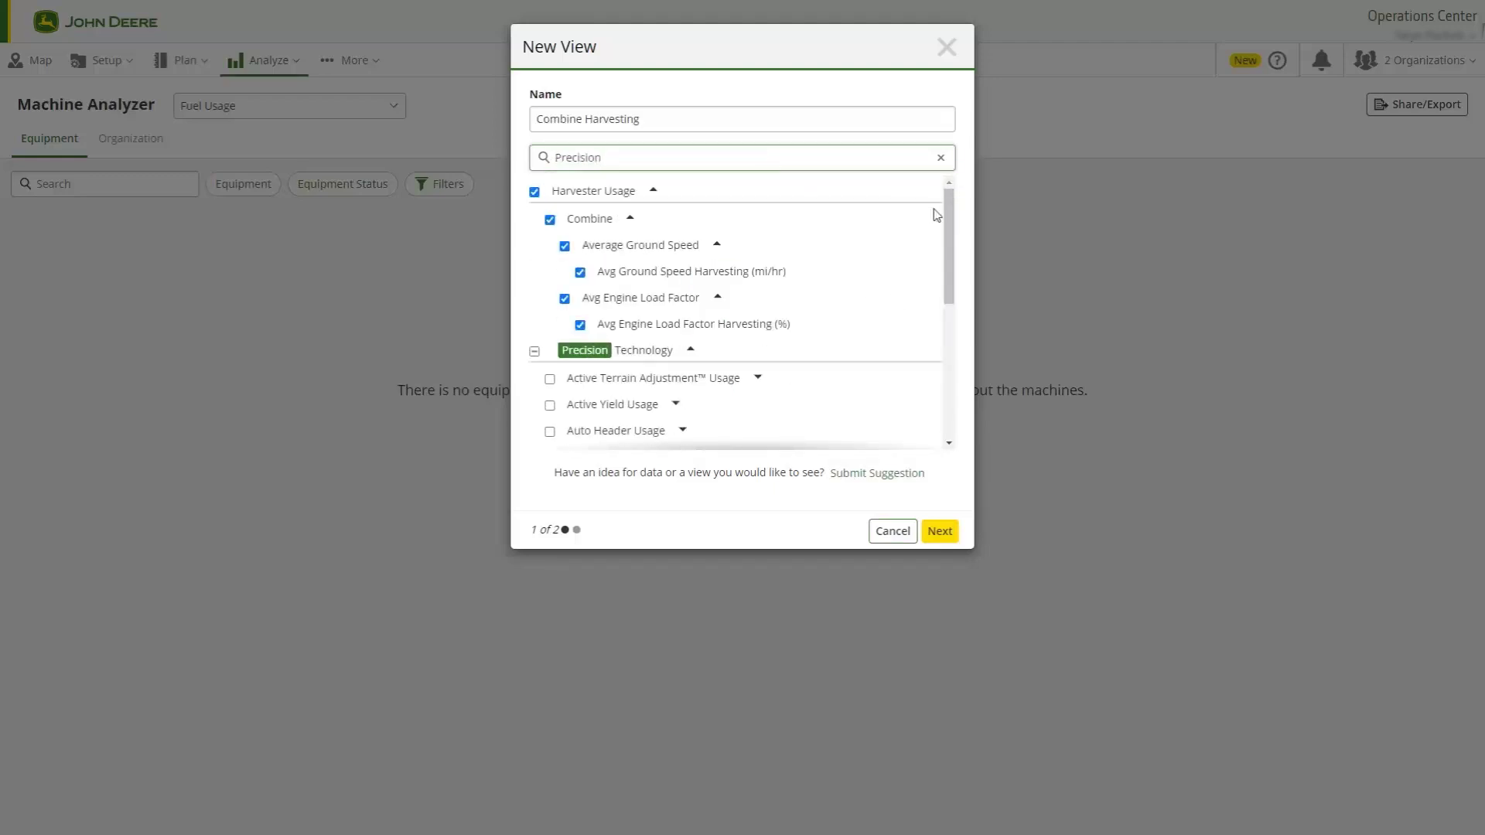
scroll(940, 224, "down", 3)
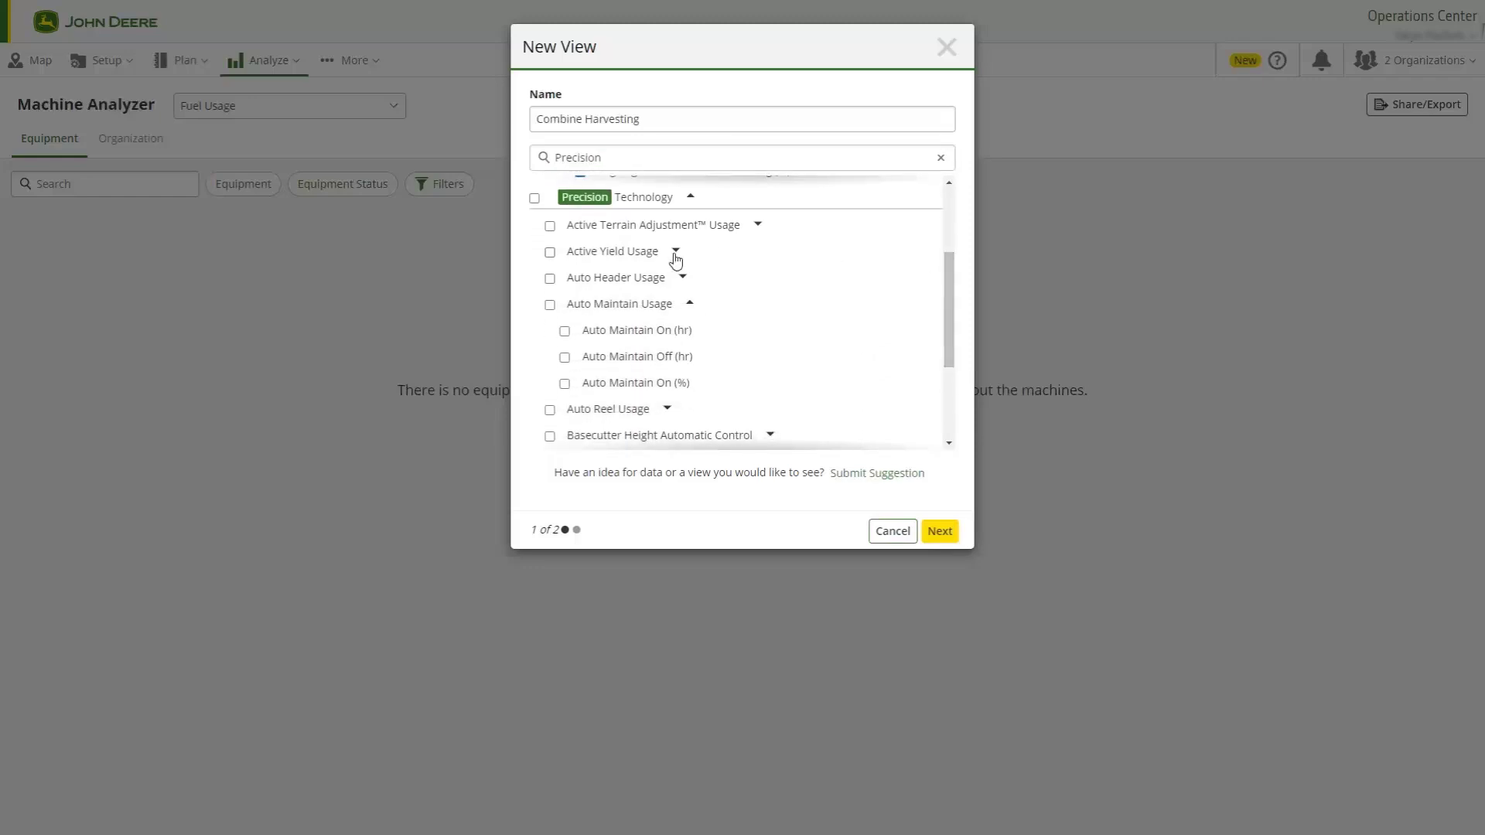
left_click(675, 251)
left_click(642, 330)
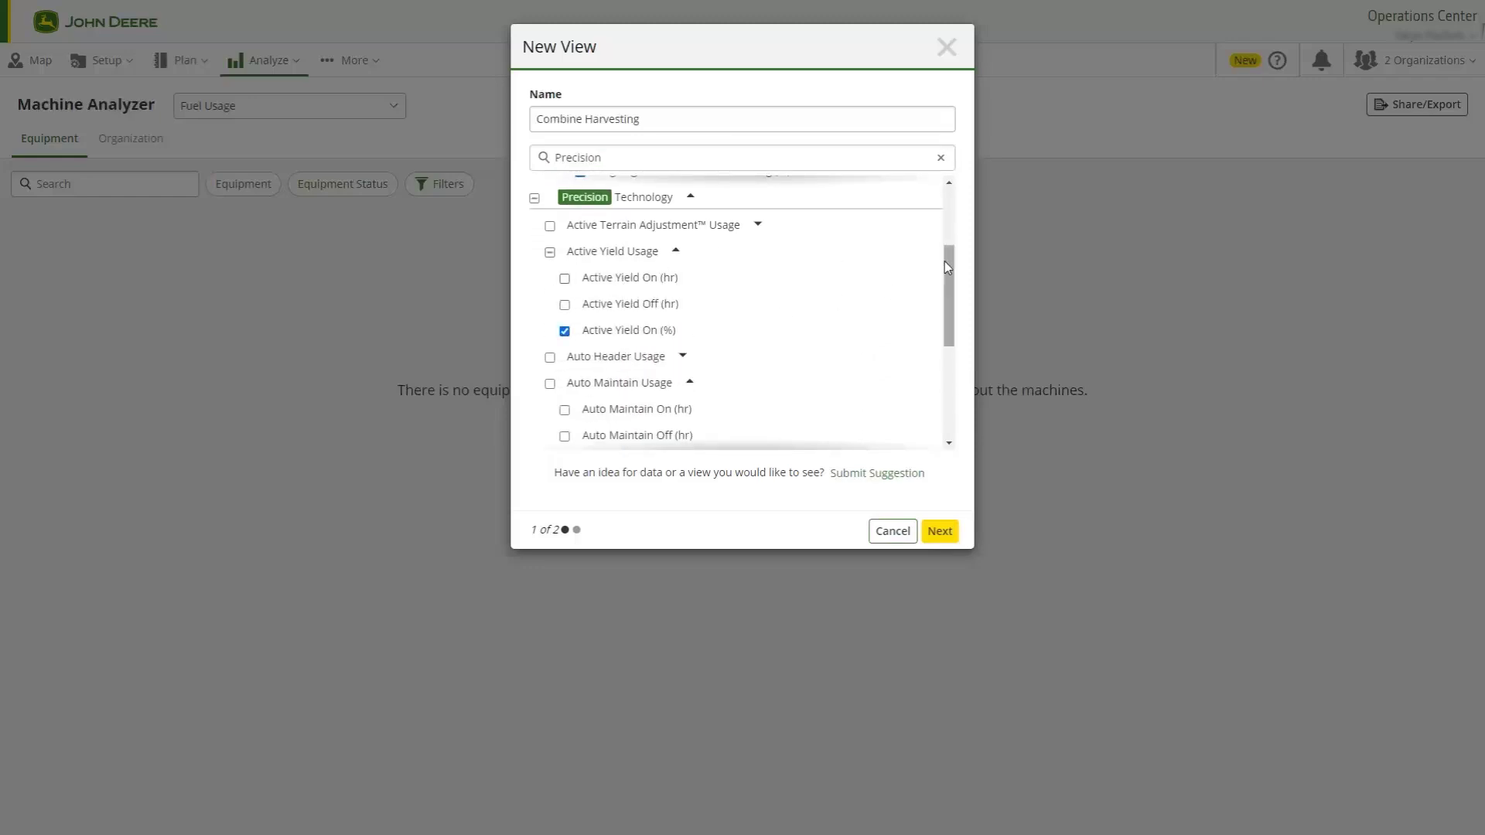
scroll(944, 263, "down", 1)
left_click(664, 392)
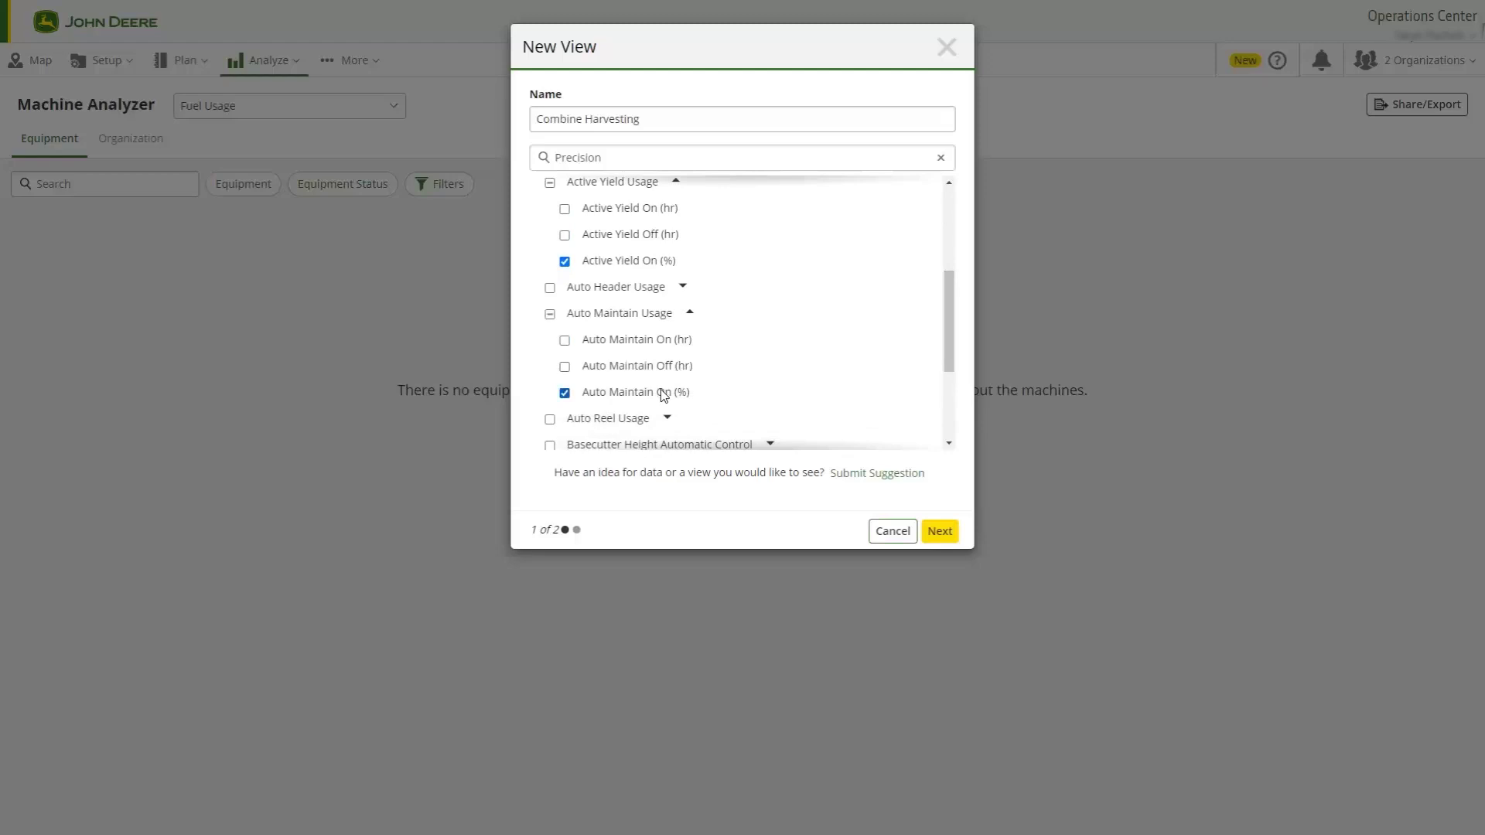
Order the view's columns with Avg Ground Speed Harvesting first and Auto Maintain On ahead of Active Yield On, and save the view
left_click(939, 530)
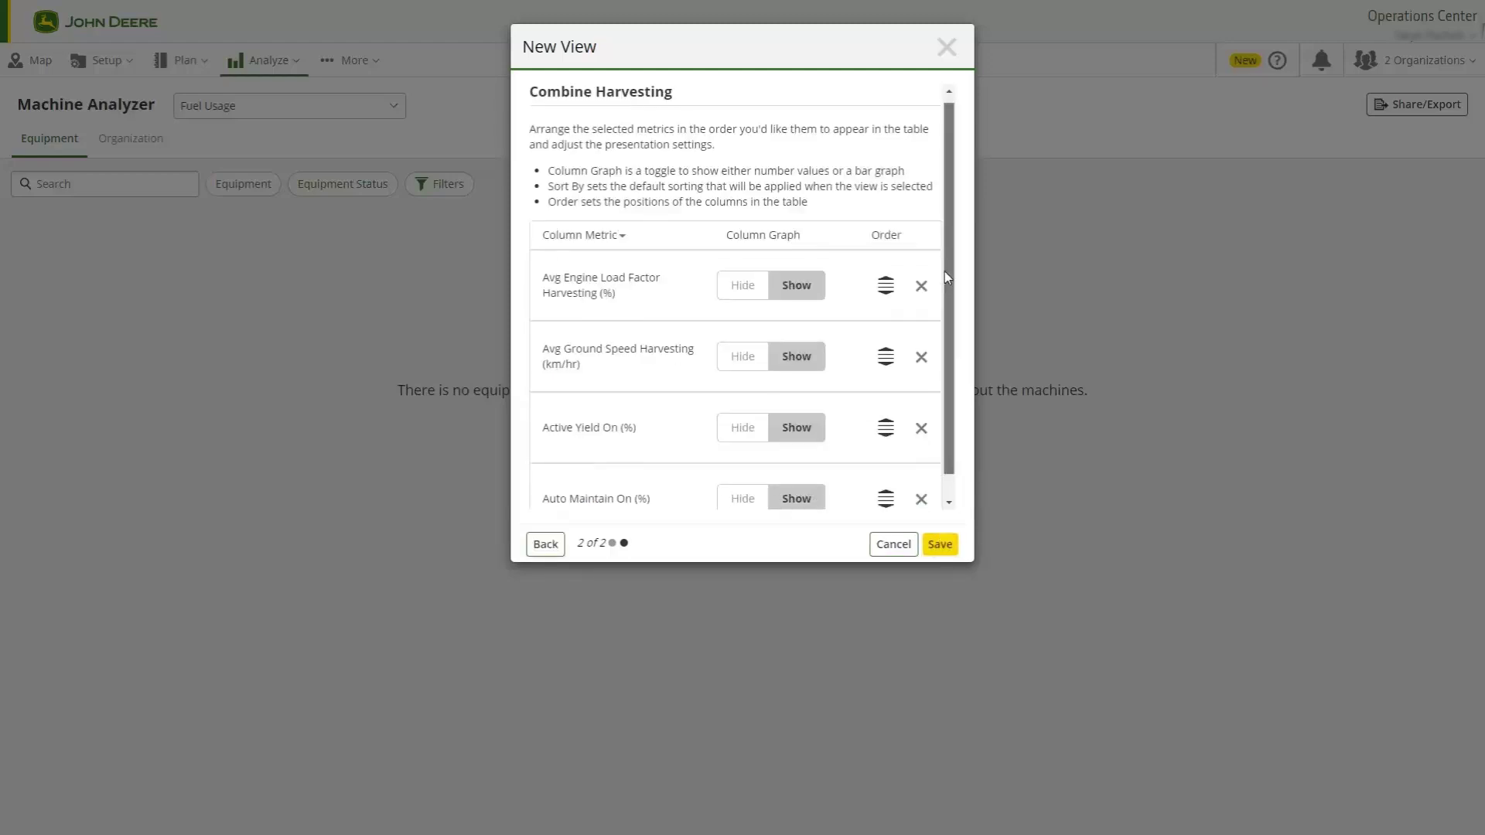
scroll(945, 271, "down", 1)
left_click_drag(885, 331, 881, 269)
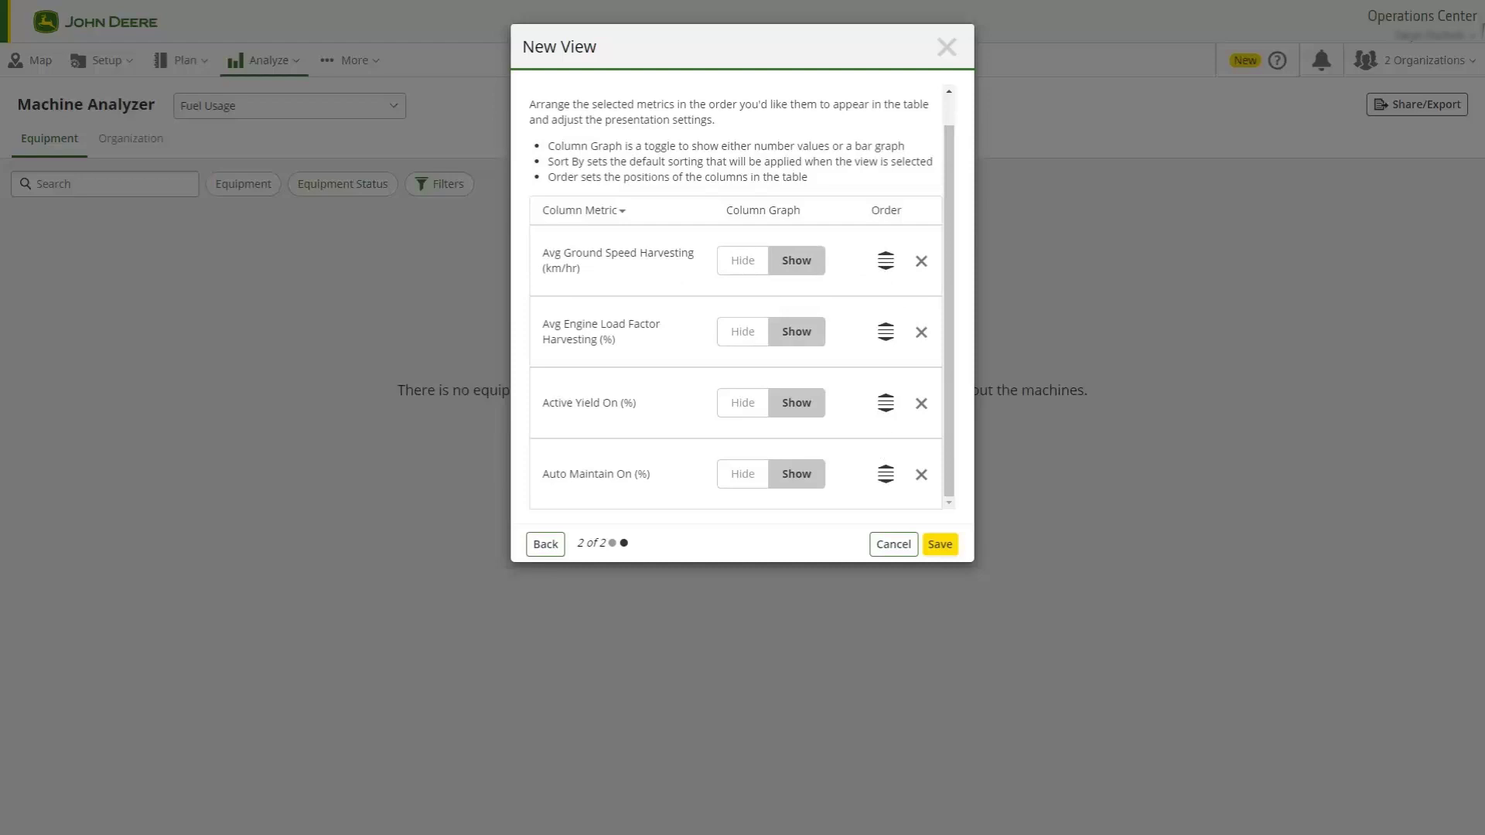
left_click_drag(885, 474, 882, 406)
left_click(939, 545)
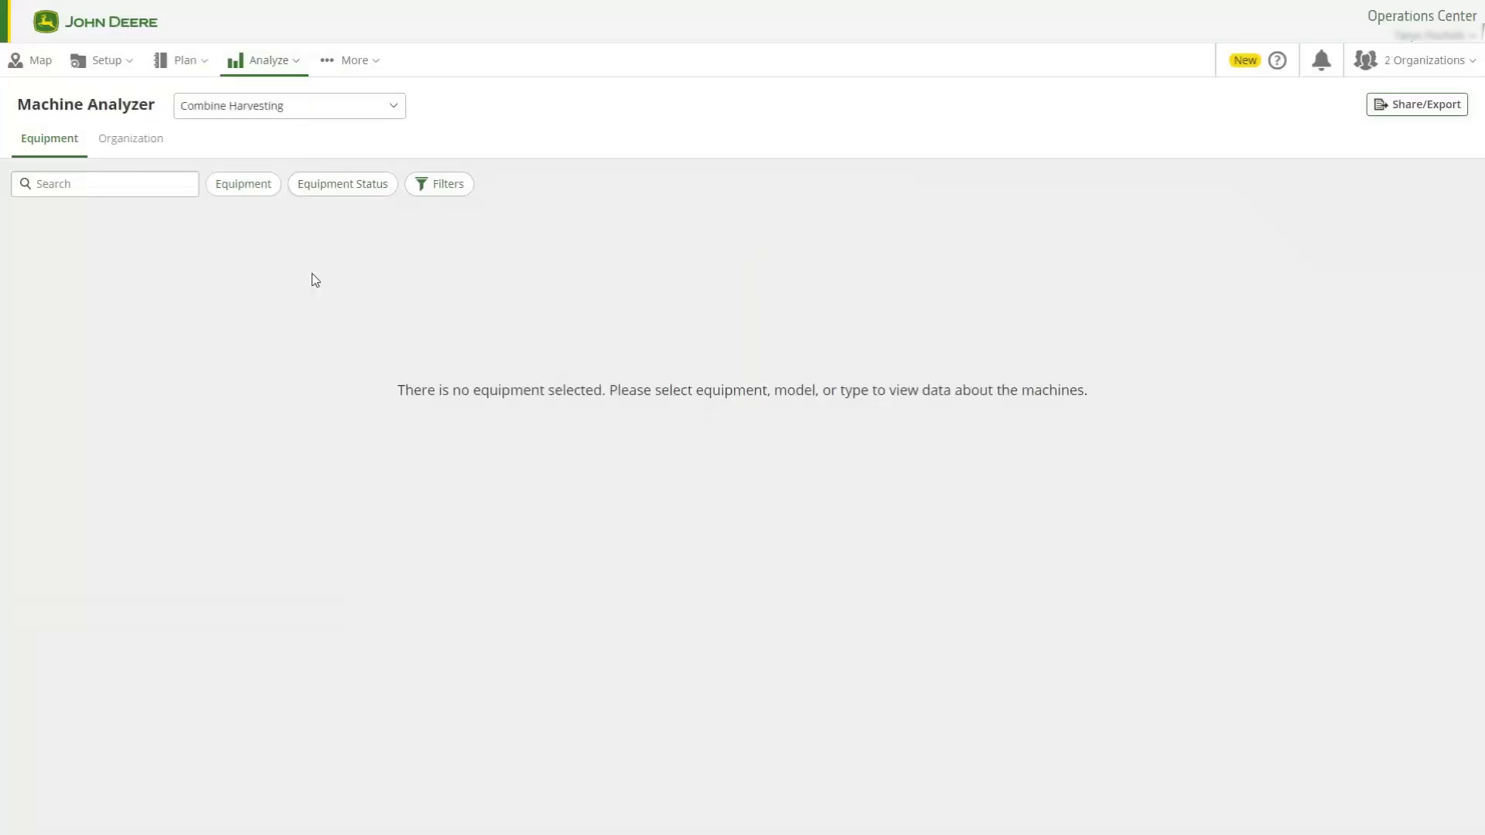
Filter the Combine Harvesting view to the Combine Harvesting machine type with equipment status Activated
left_click(239, 192)
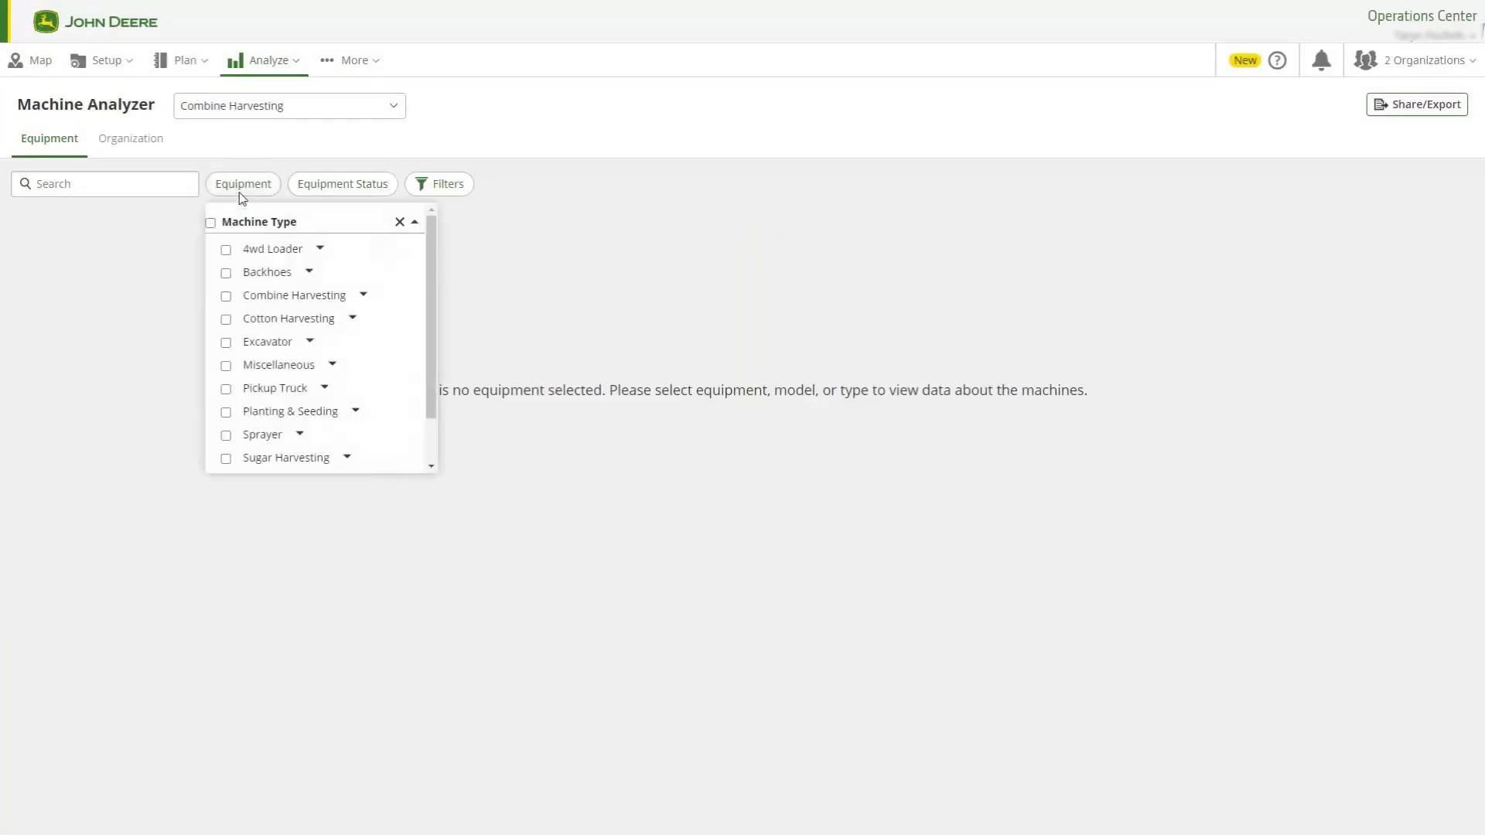
left_click(226, 296)
left_click(352, 190)
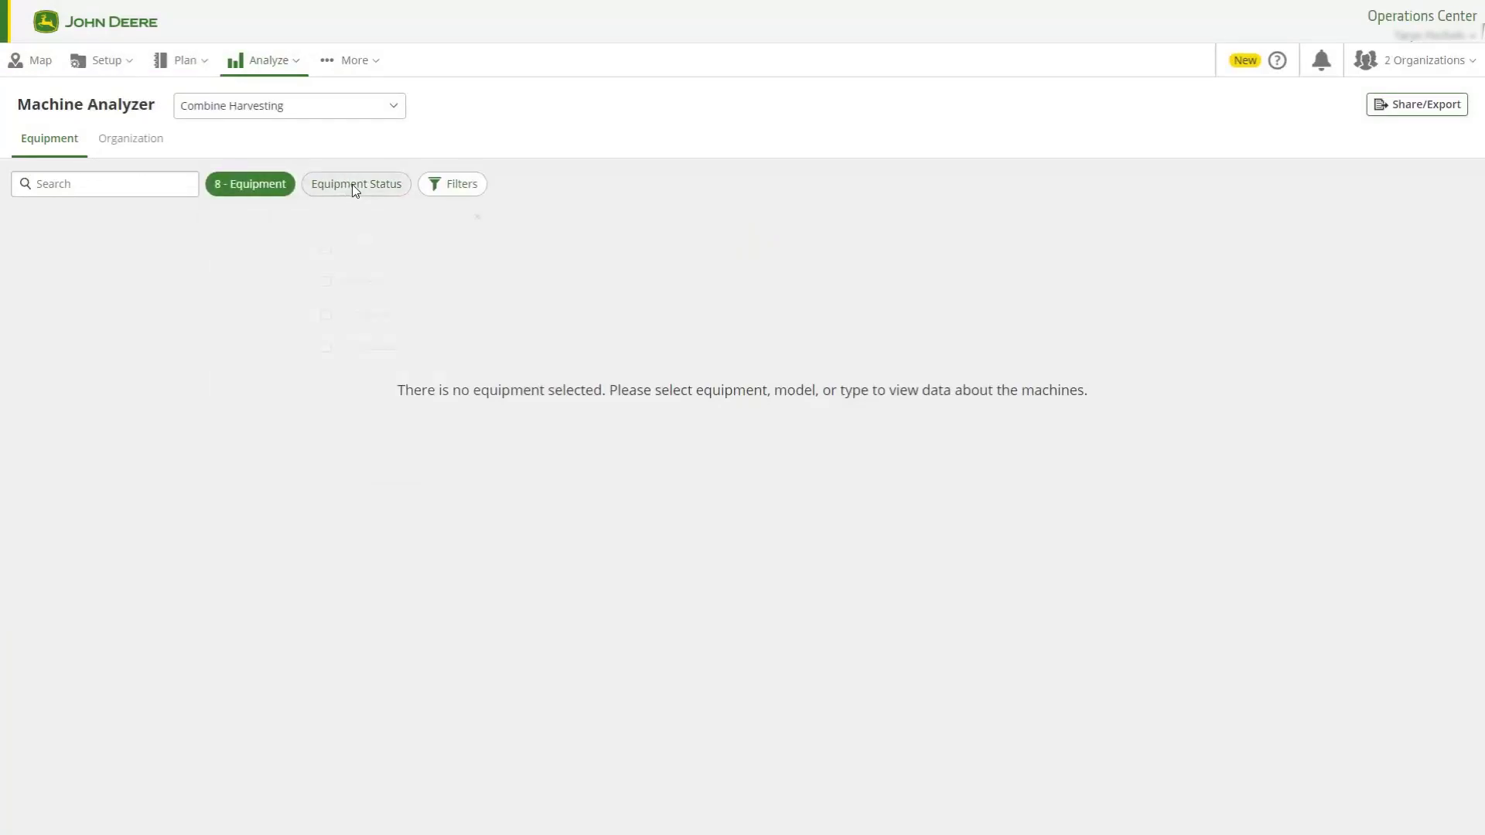
left_click(352, 186)
left_click(372, 310)
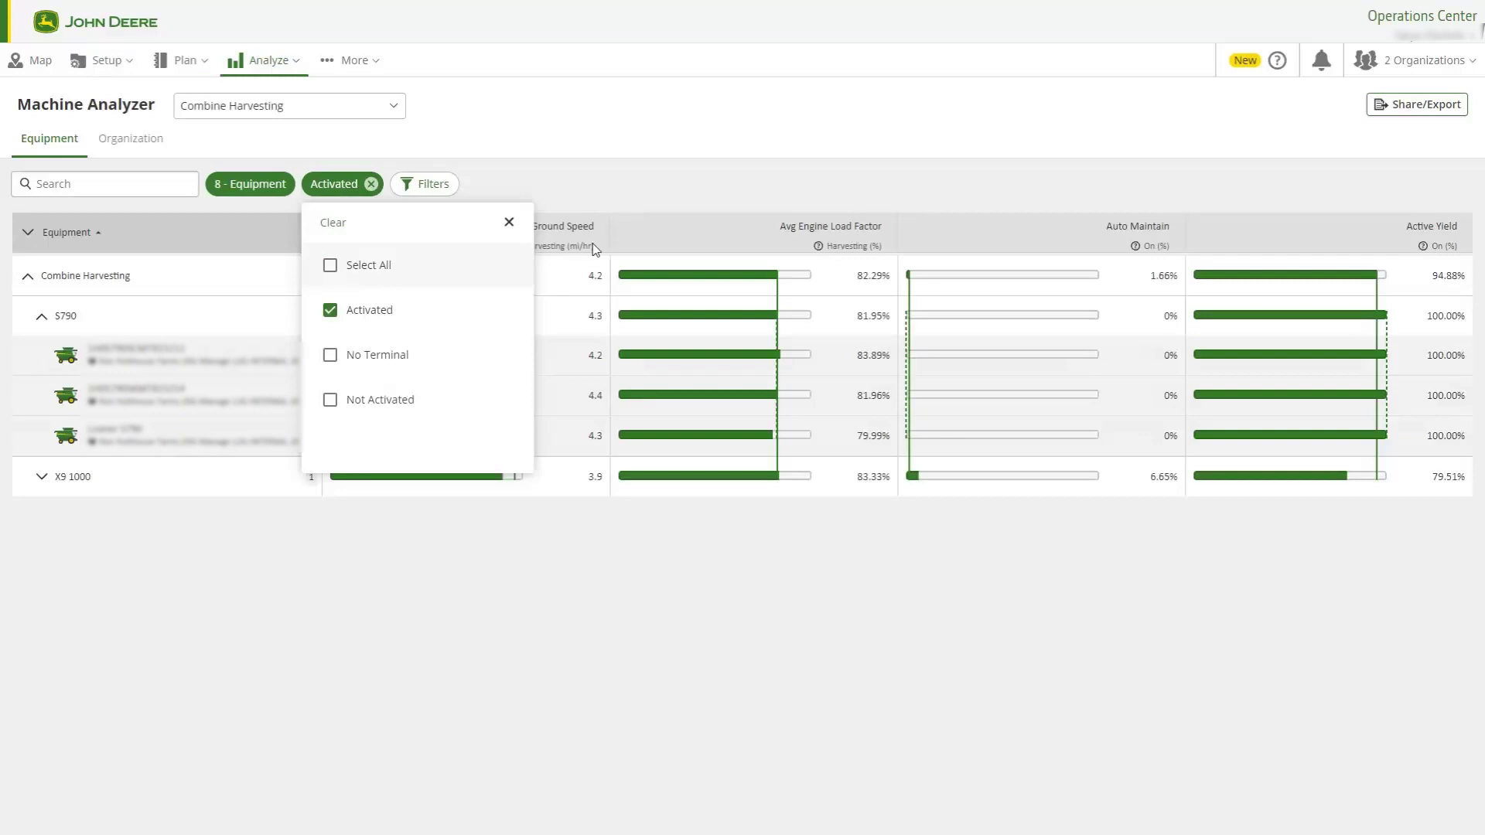
left_click(618, 179)
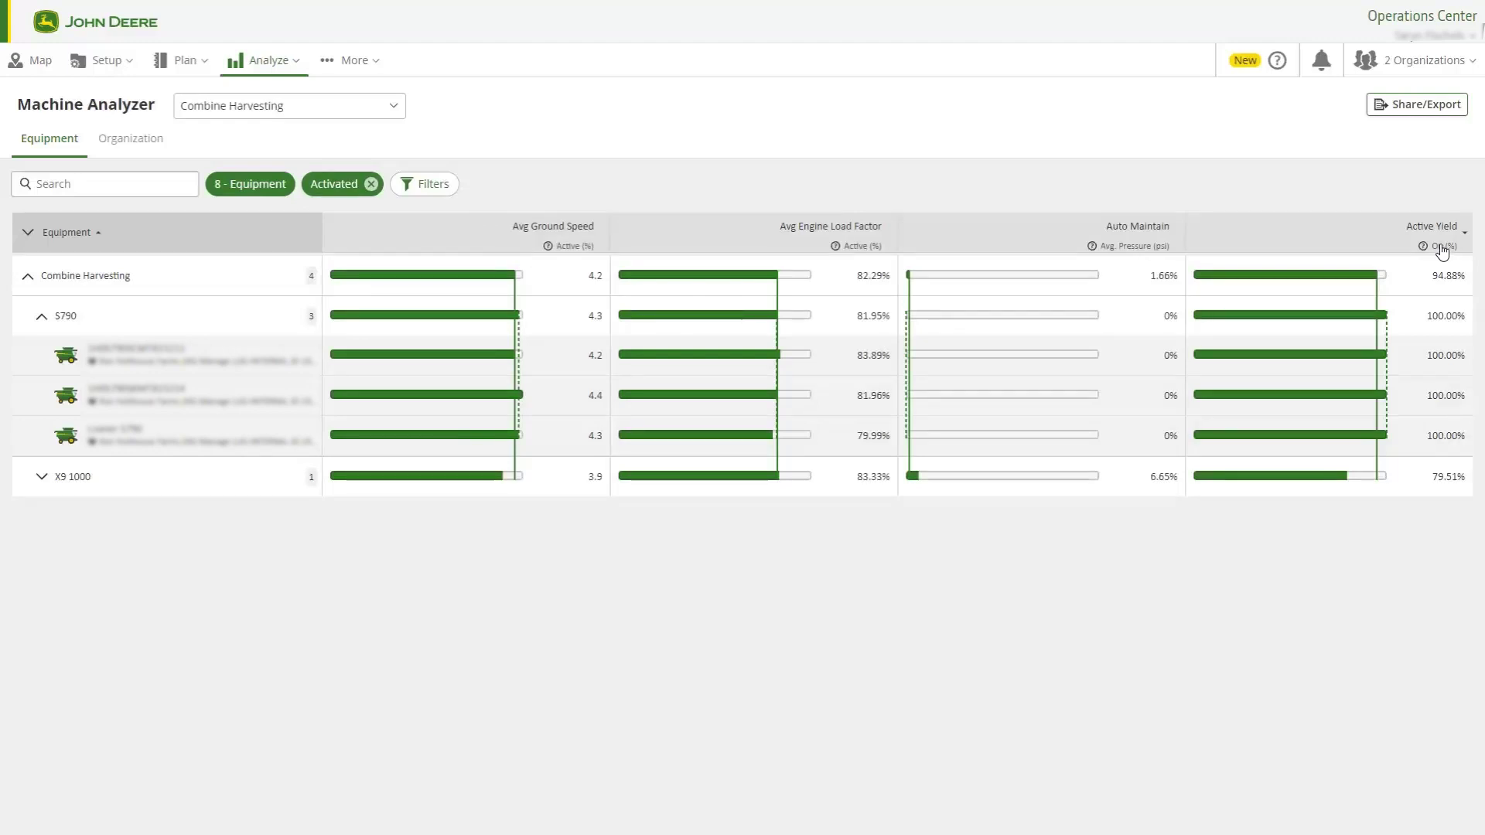
Switch the analysis from the Combine Harvesting view to the Application view
left_click(392, 110)
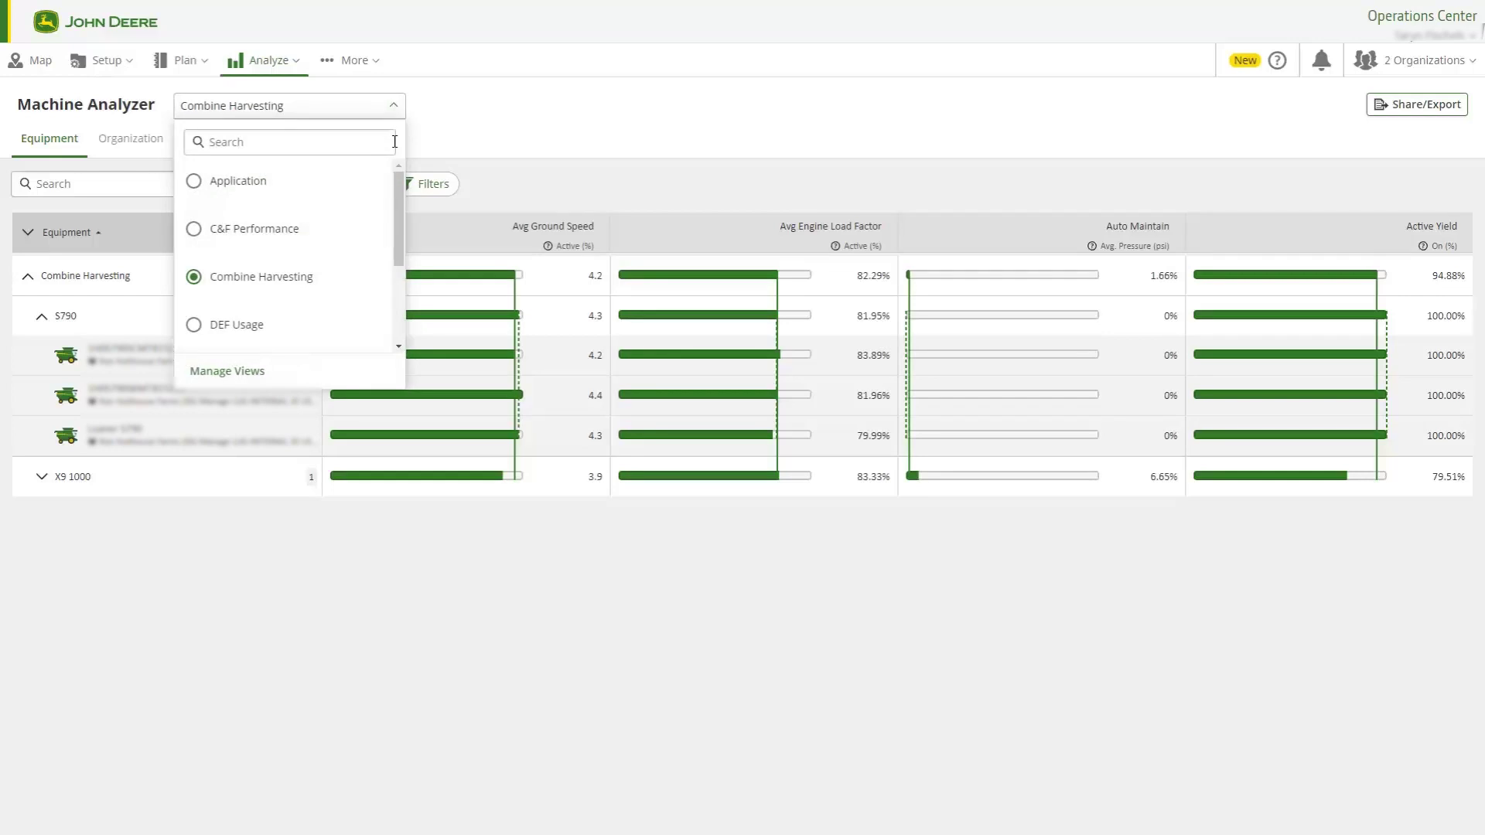
left_click(324, 197)
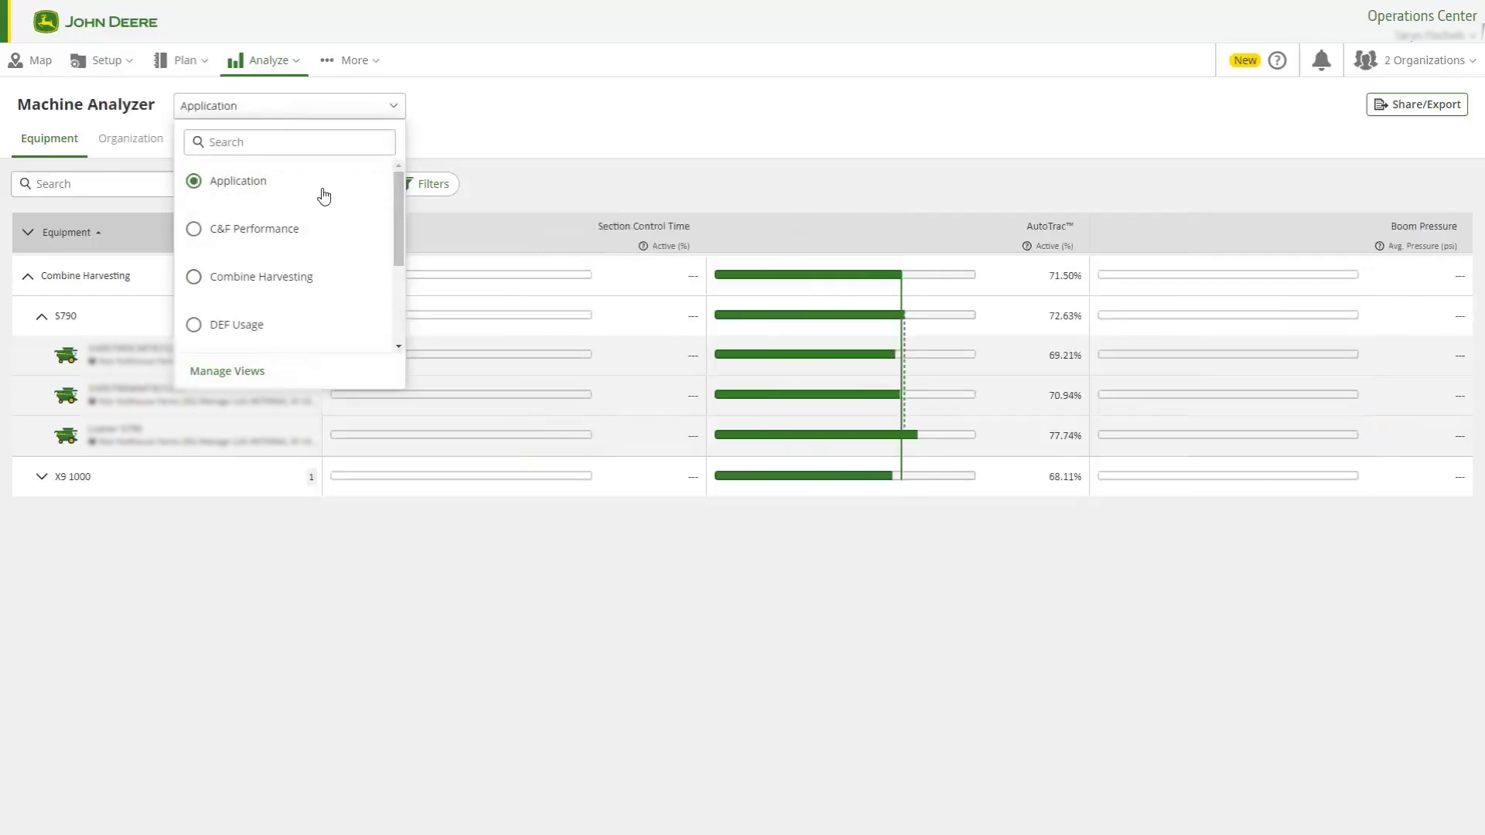
left_click(554, 193)
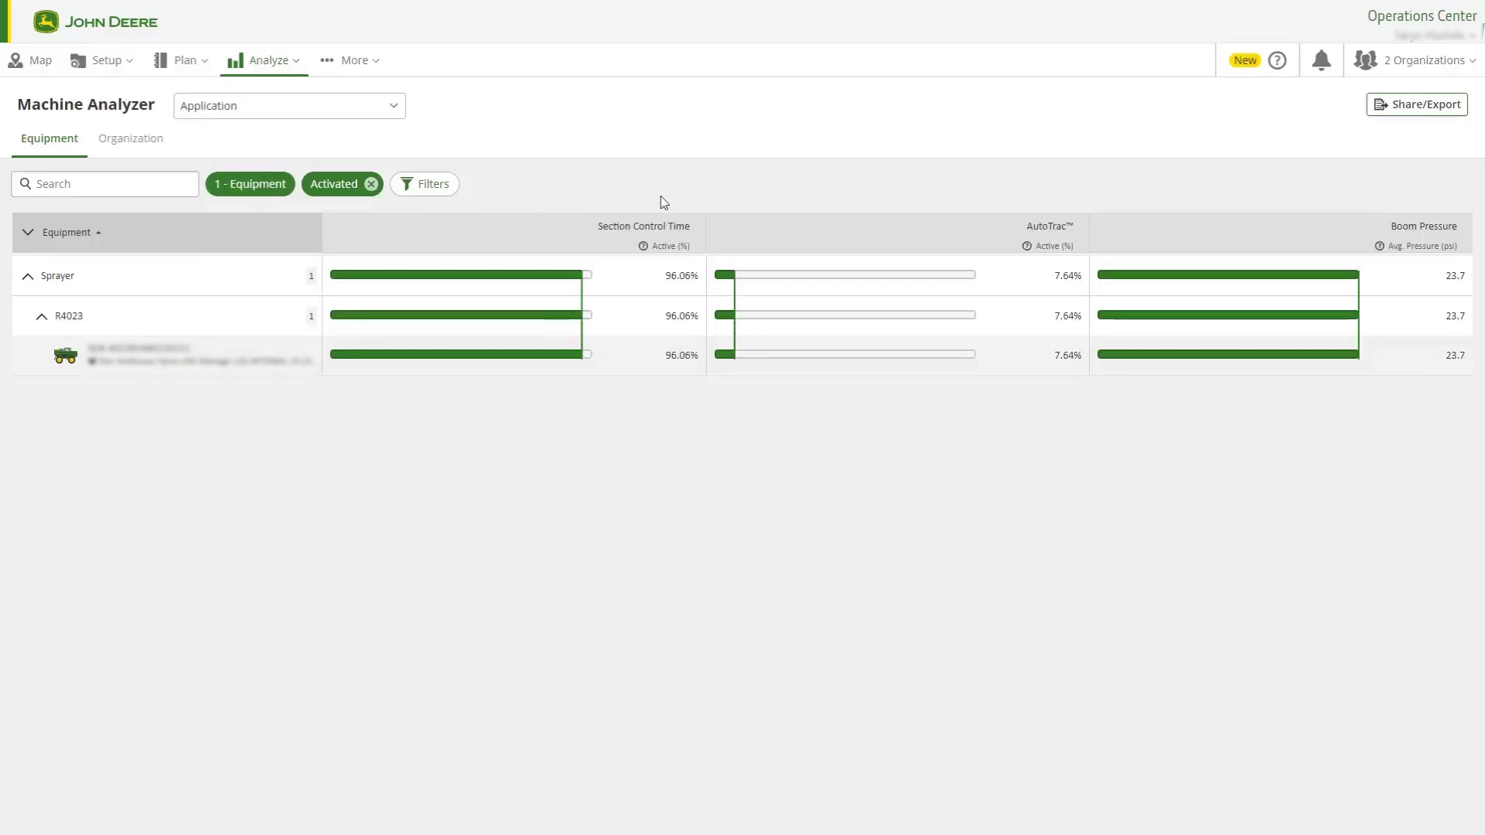
Export the sprayer's Application data as an XLSX file and open the help and support options
left_click(1391, 106)
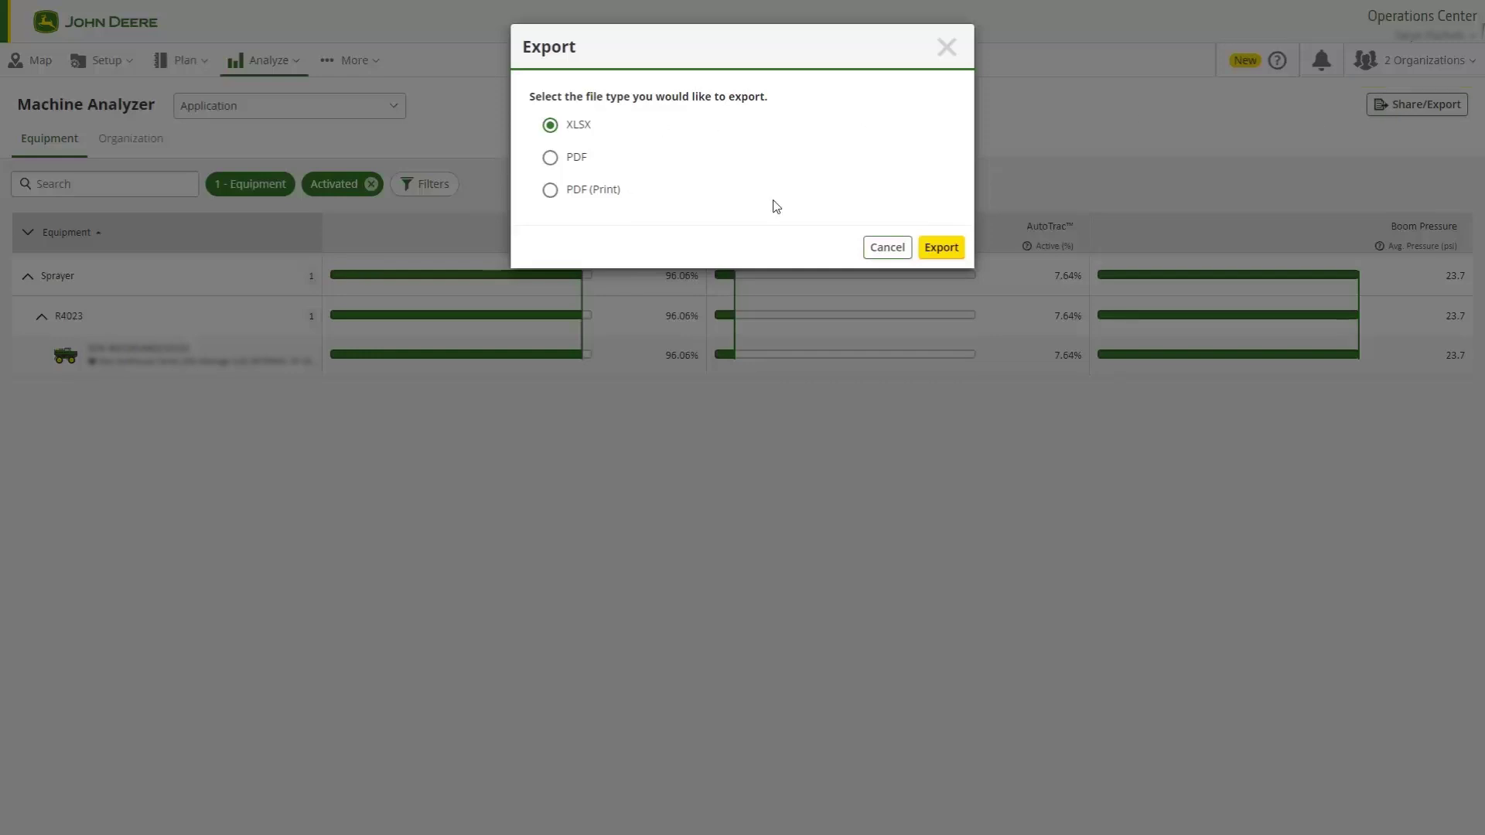
left_click(940, 247)
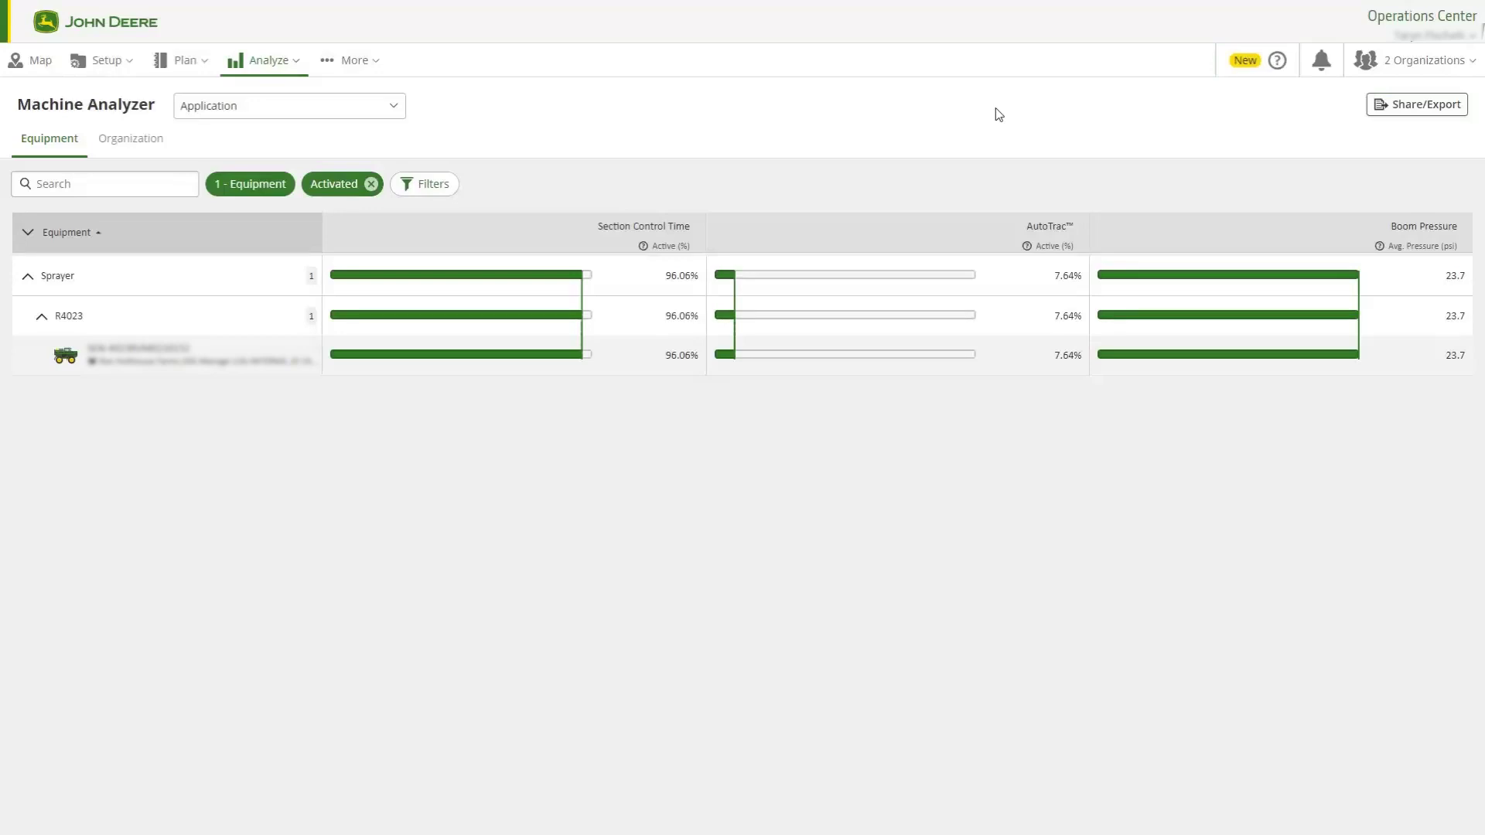
left_click(1277, 61)
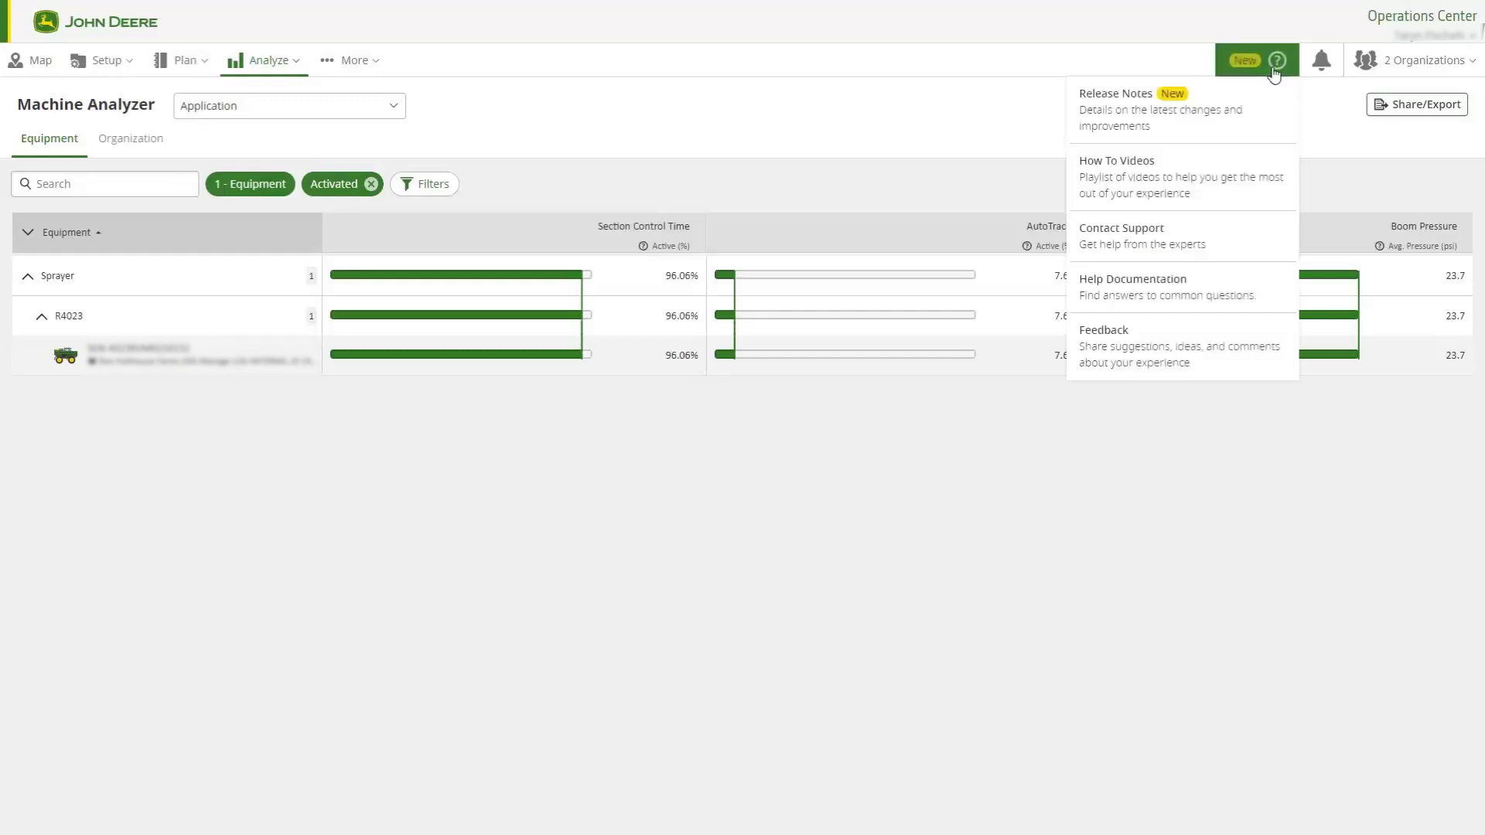